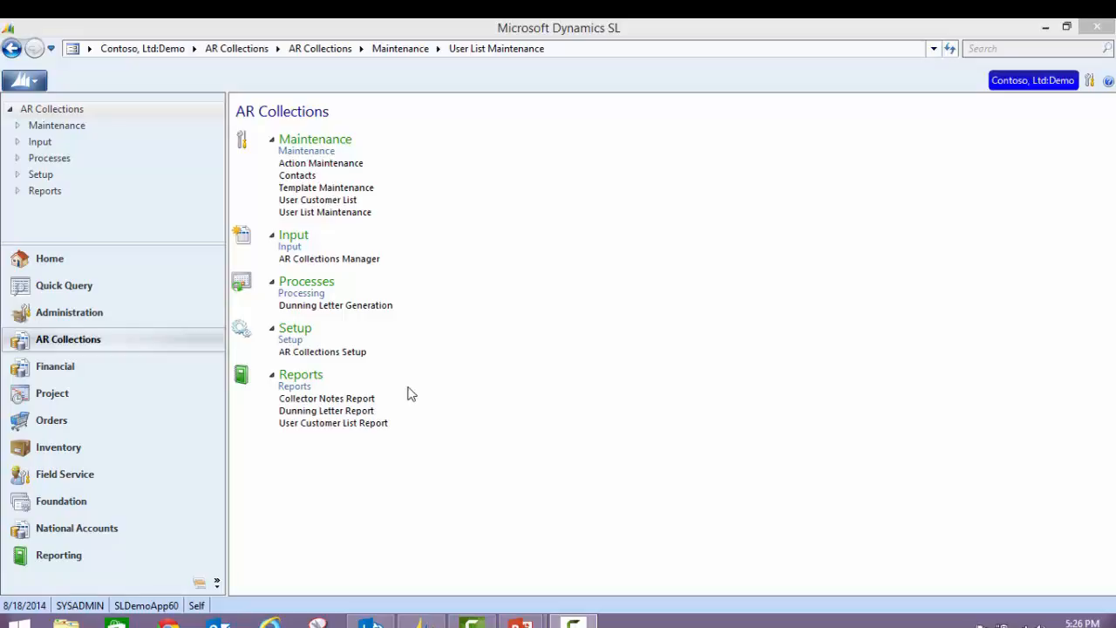
In Dunning Letter Generation, select Active customers by balance with a Total greater than or equal to 1.00.
click(331, 307)
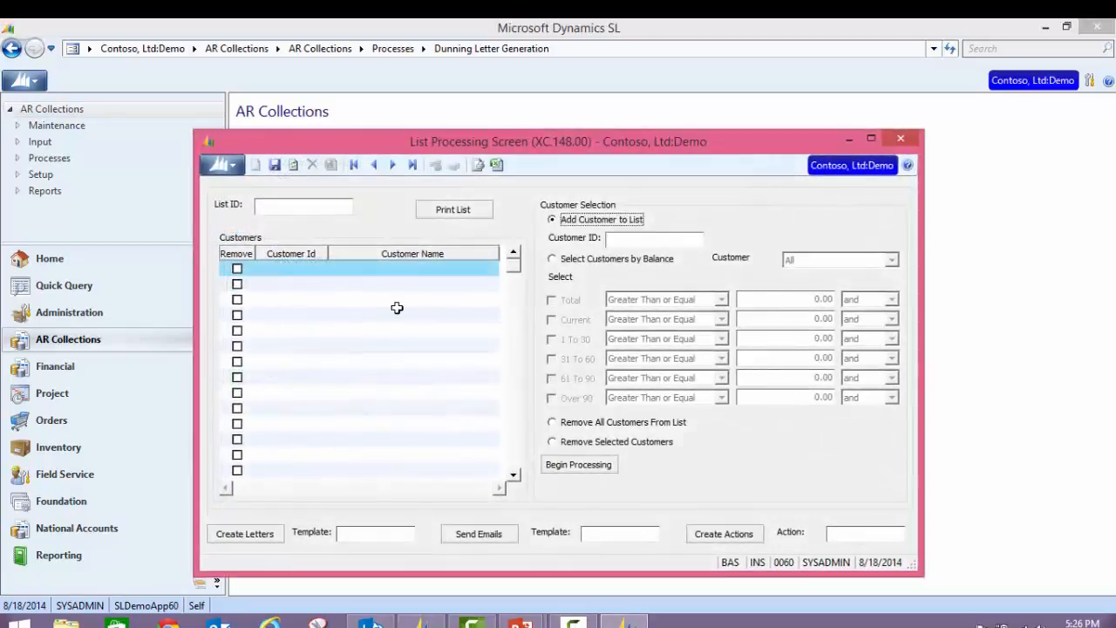
click(553, 258)
click(890, 260)
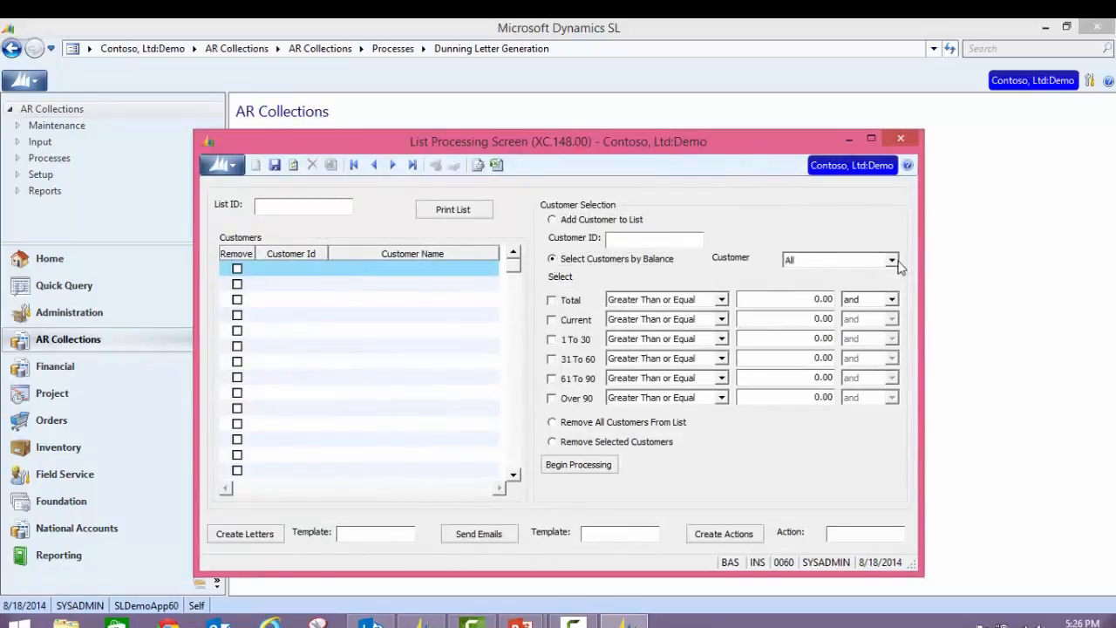
click(867, 294)
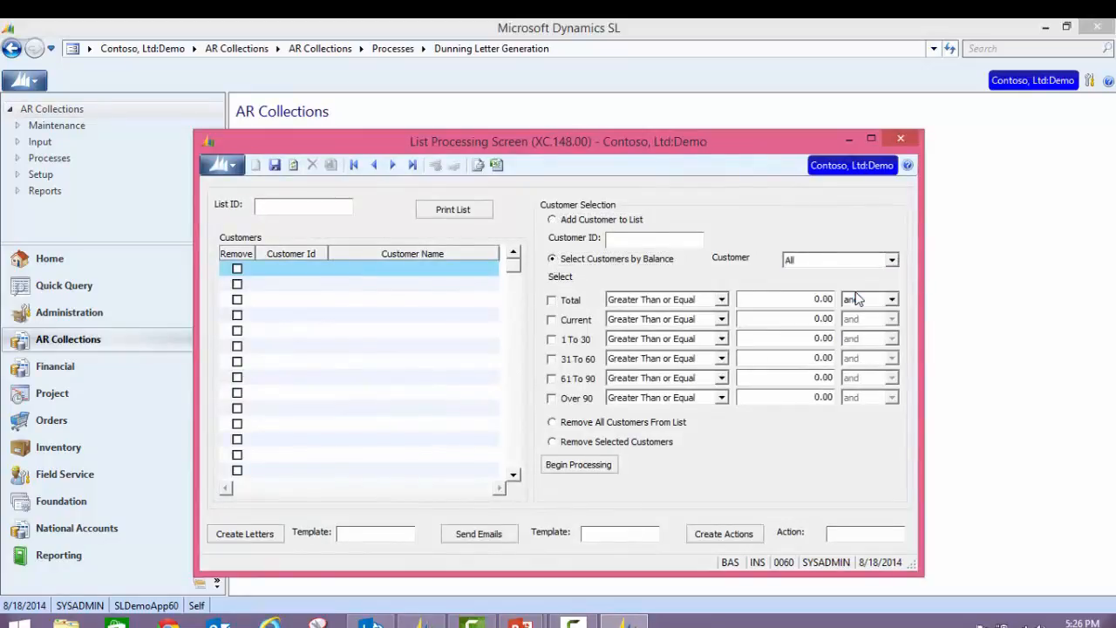
click(551, 299)
click(815, 297)
text(100)
key(BackSpace)
key(BackSpace)
Process the customer selection into a new list with the List ID CJ0818.
click(561, 468)
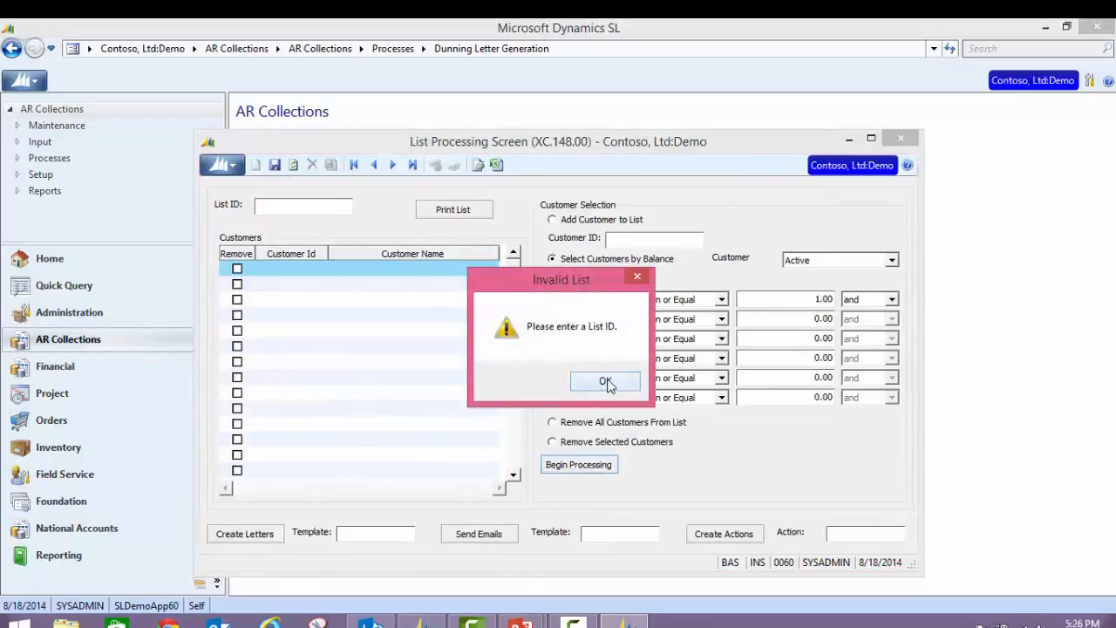
click(606, 382)
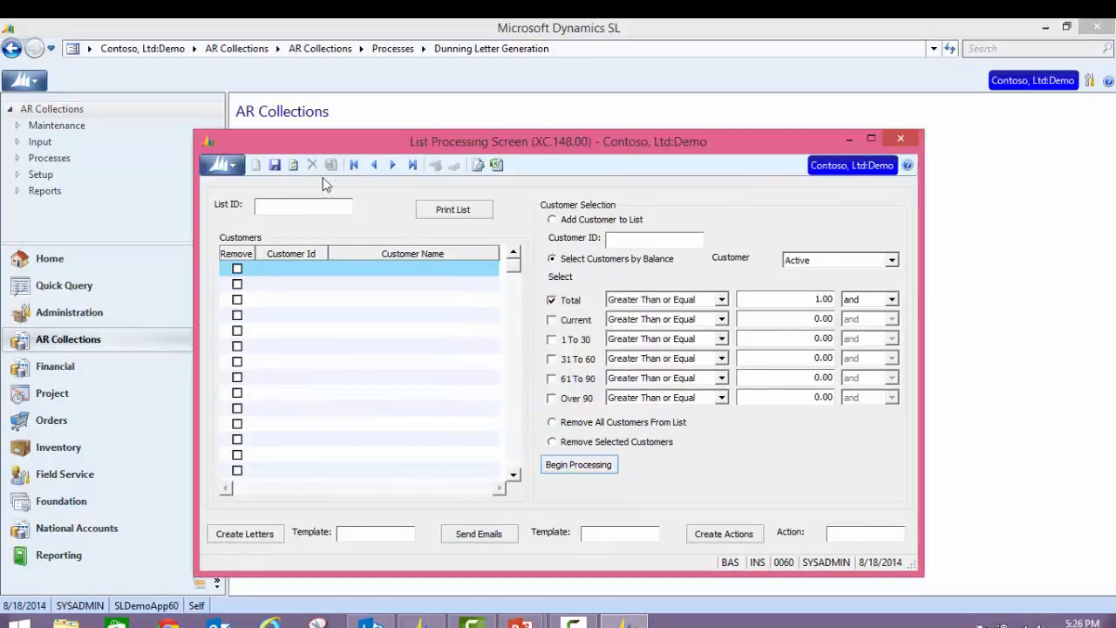
click(314, 204)
text(CJ0818)
click(567, 467)
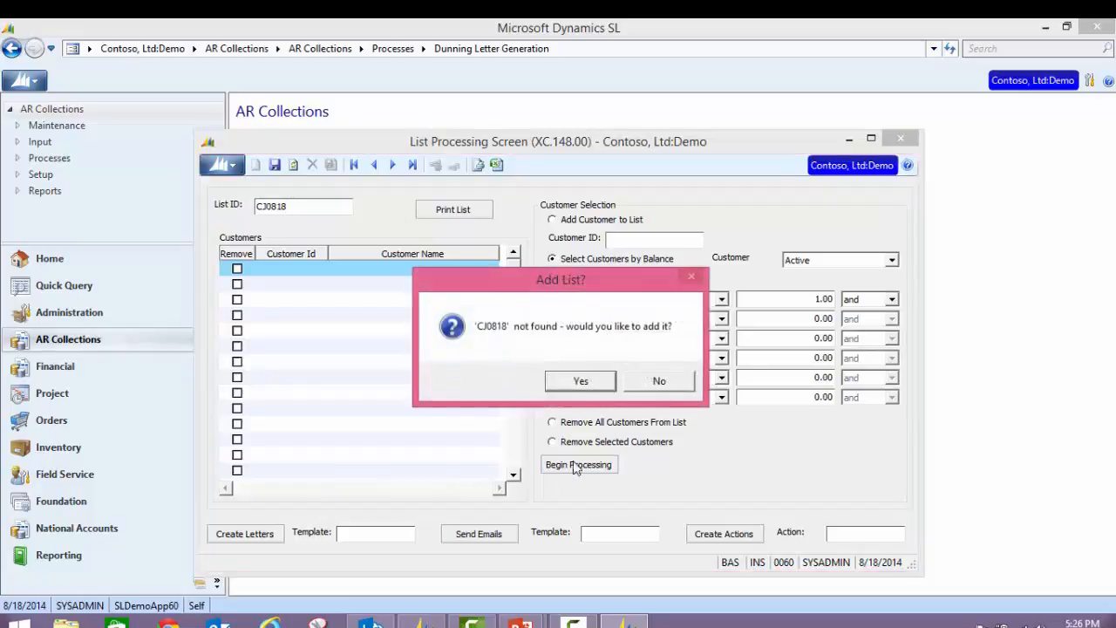
click(568, 381)
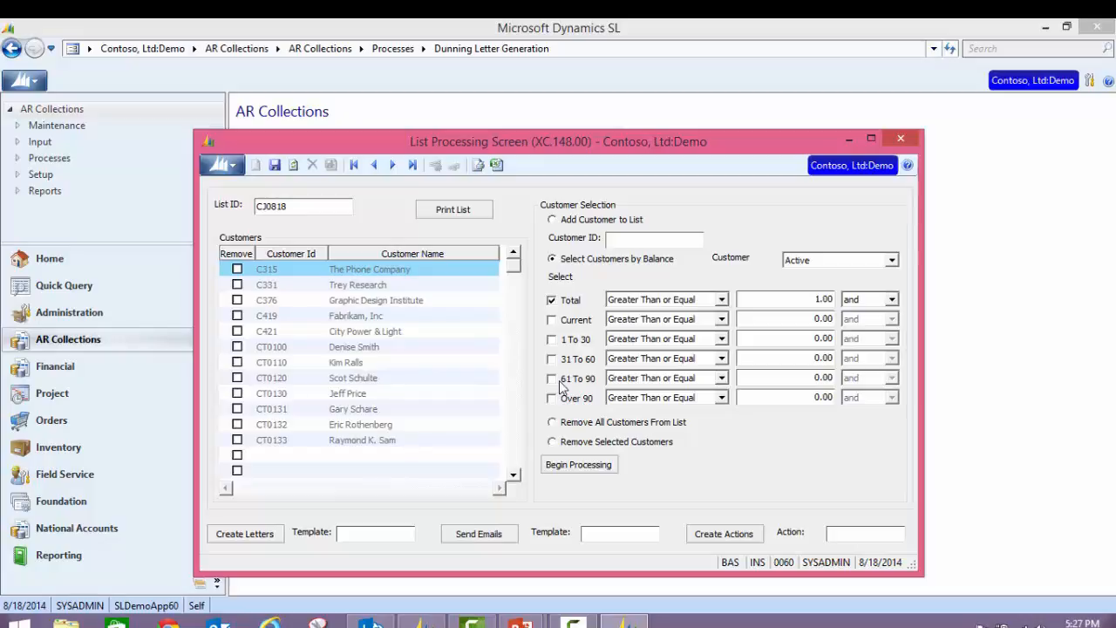
Create SAMEDAY actions for the listed customers, and close the list processing screen with the changes saved.
click(842, 533)
double_click(842, 533)
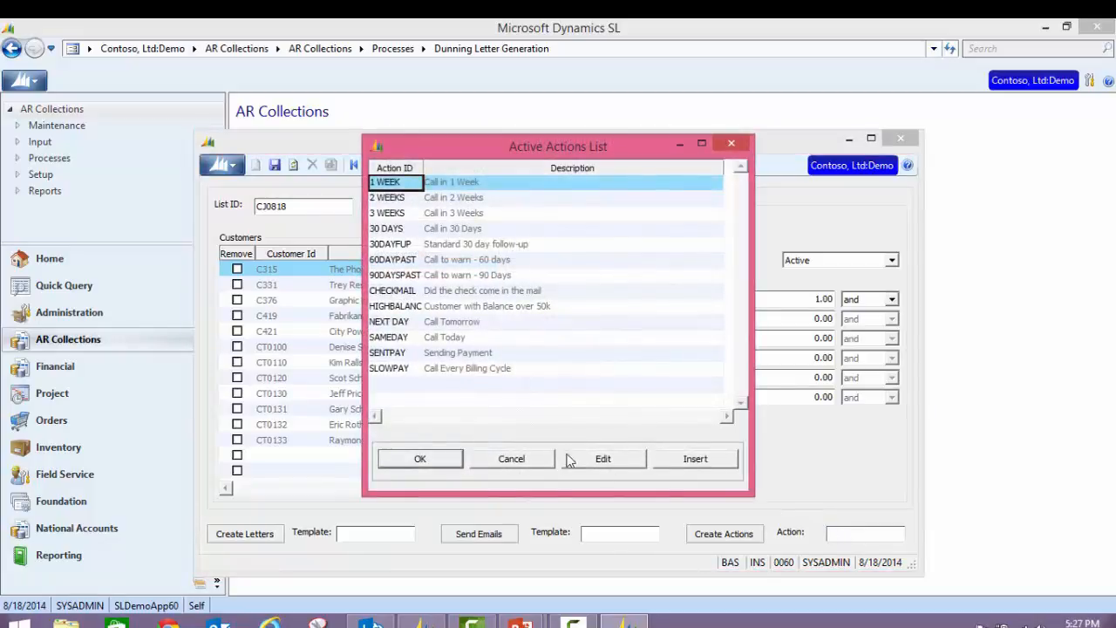
click(387, 337)
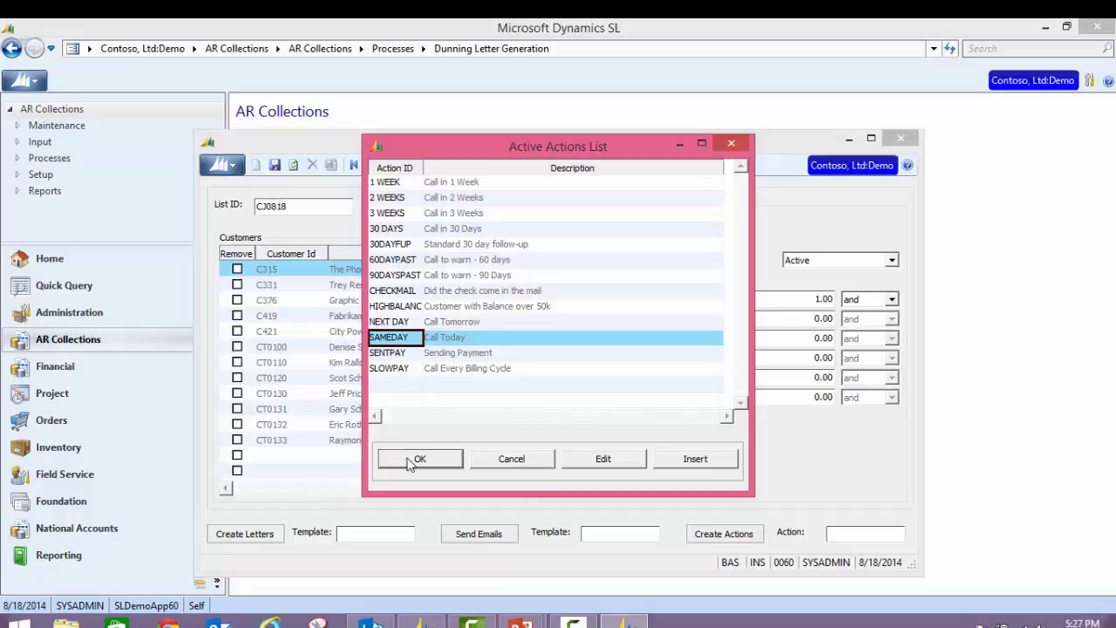
click(415, 459)
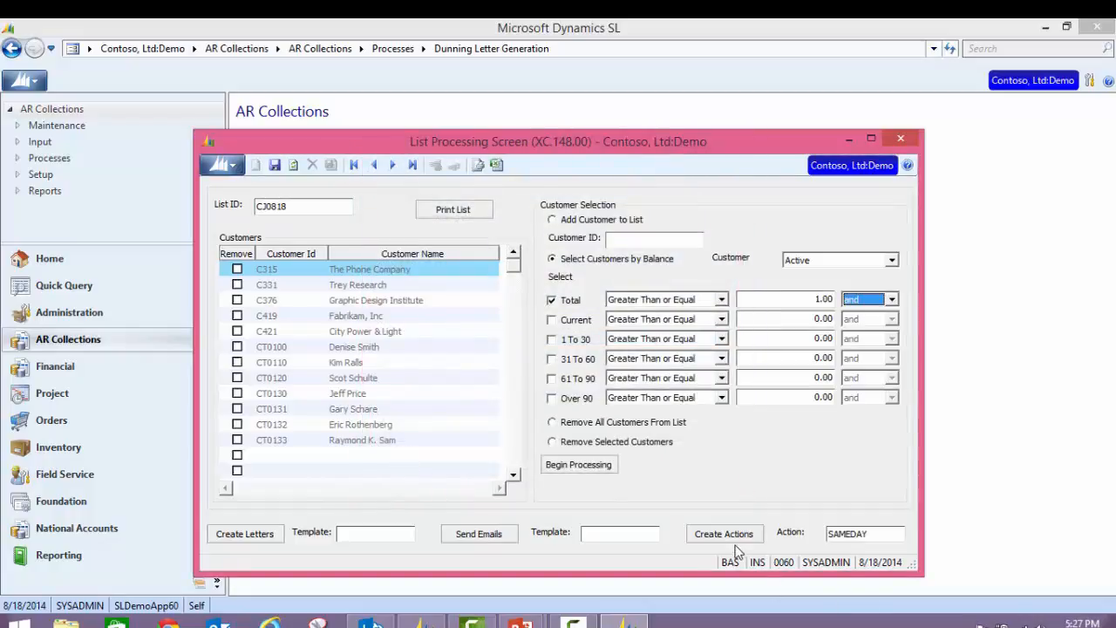
click(738, 536)
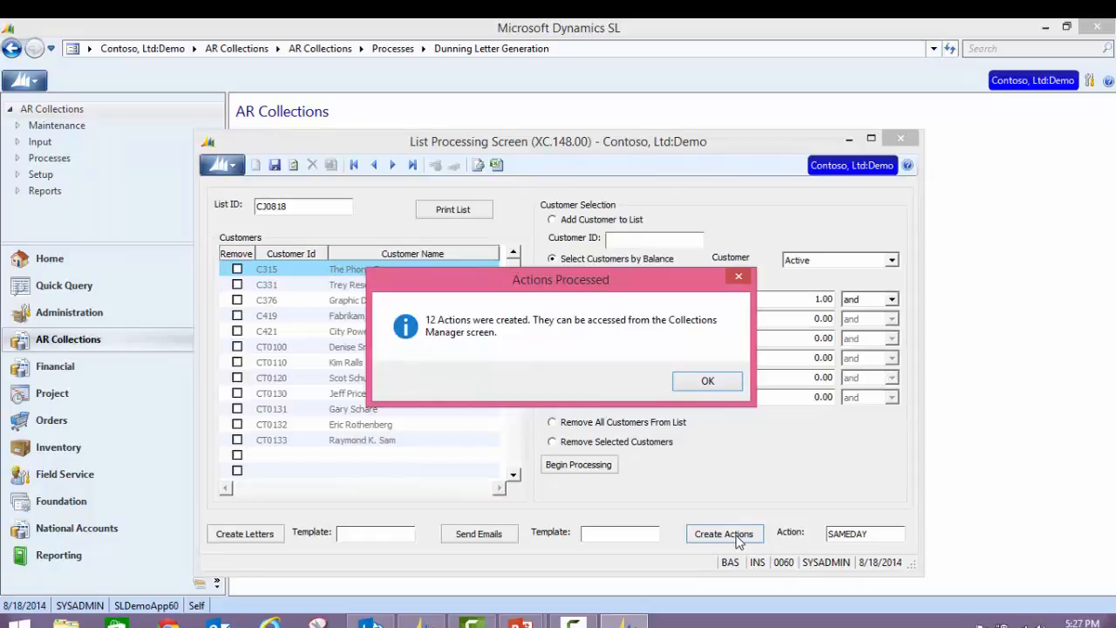
click(707, 382)
click(902, 142)
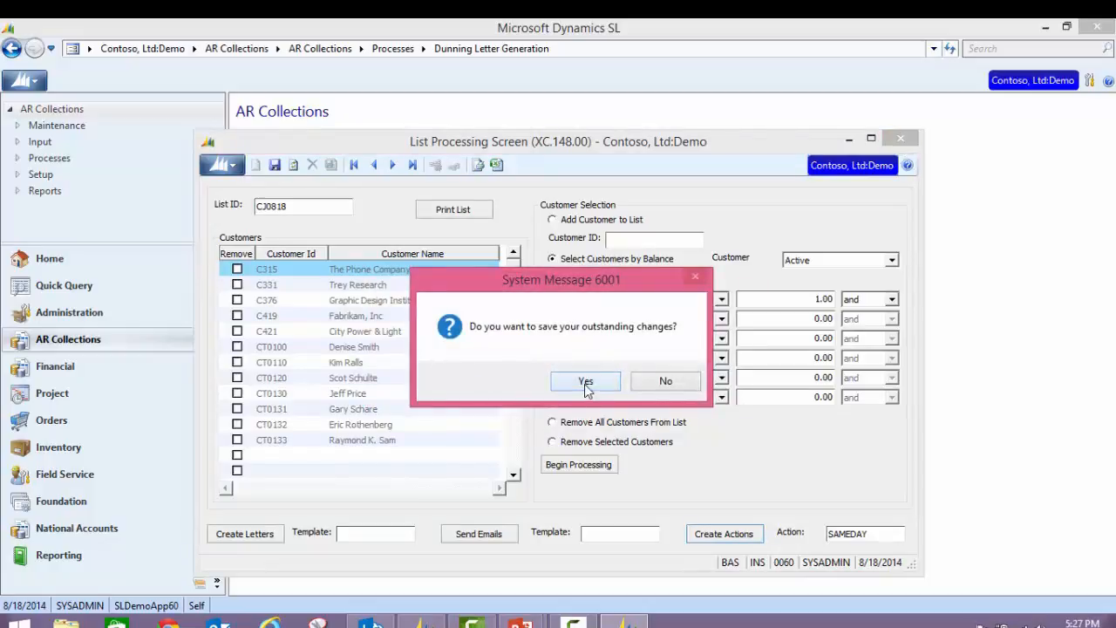
click(585, 382)
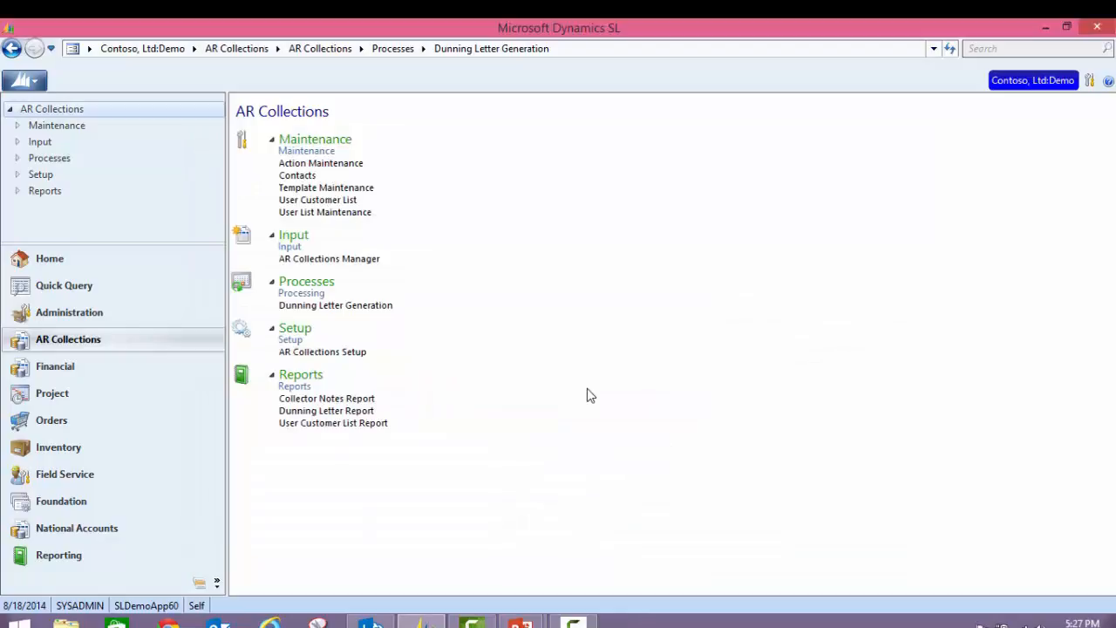
Open the AR Collections Manager and show the work list.
click(319, 262)
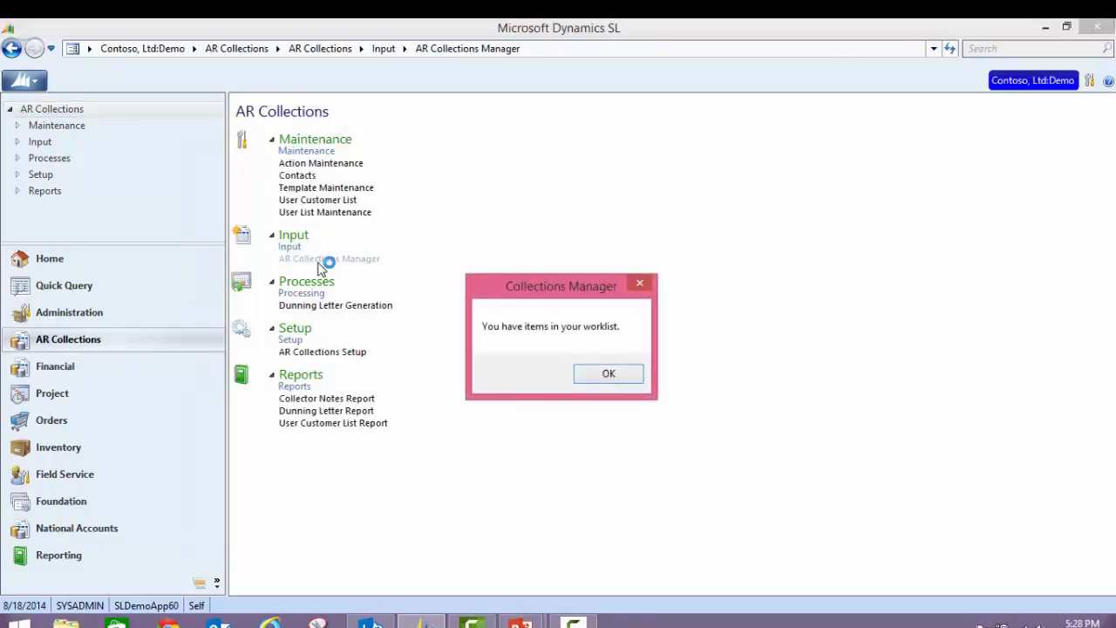
click(624, 375)
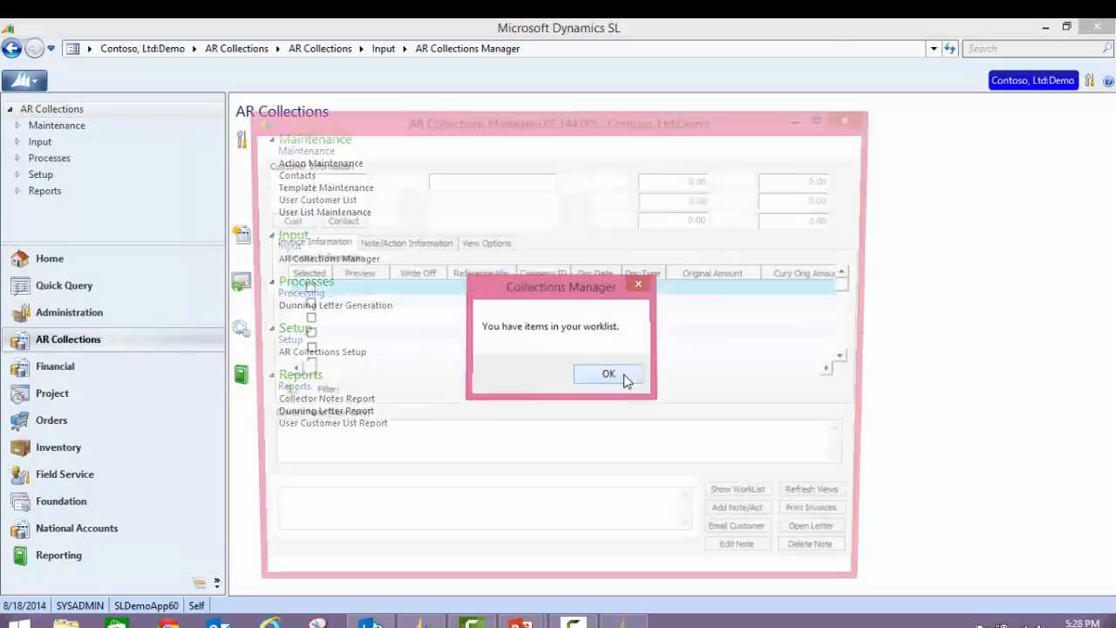
click(722, 504)
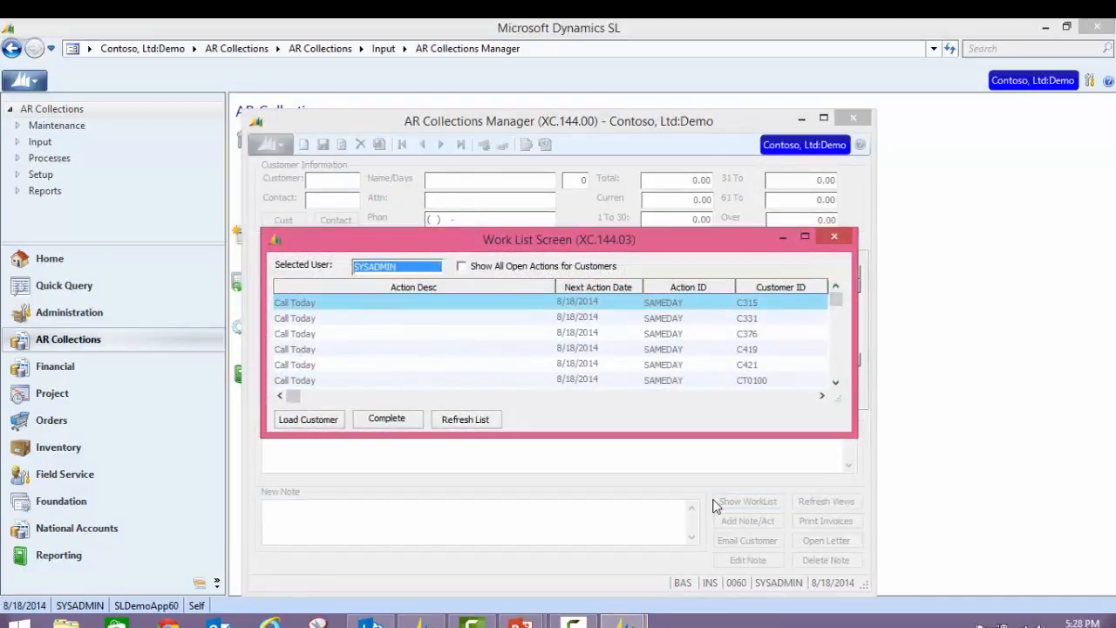
Review the Call Today actions through the end of the work list and return to its start.
click(836, 384)
click(838, 384)
click(838, 384)
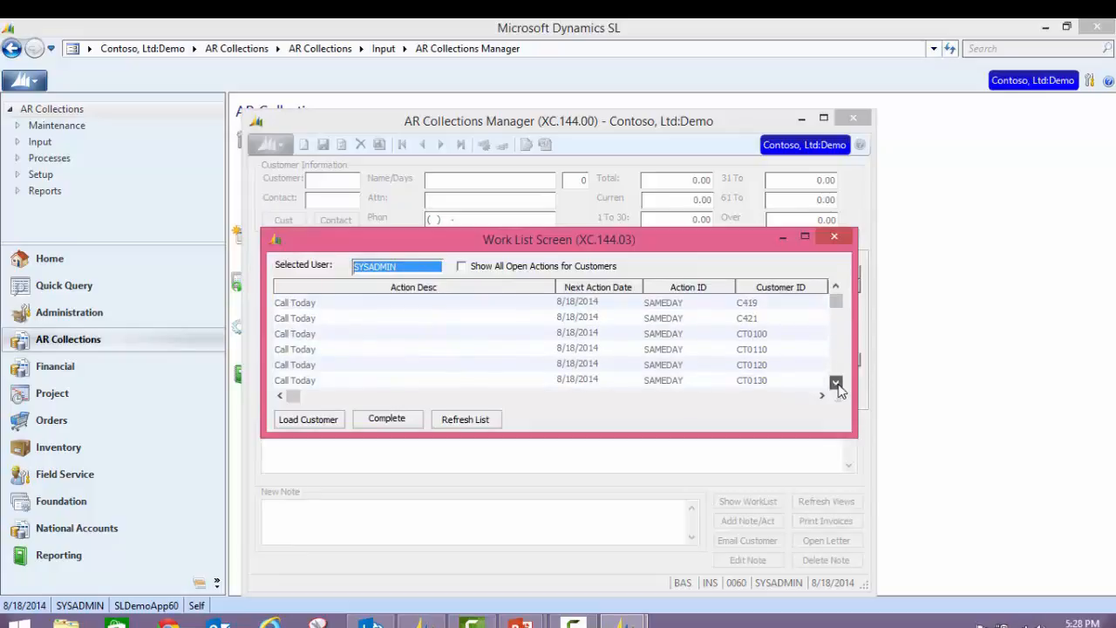
click(839, 385)
click(839, 385)
click(839, 385)
click(839, 385)
click(839, 384)
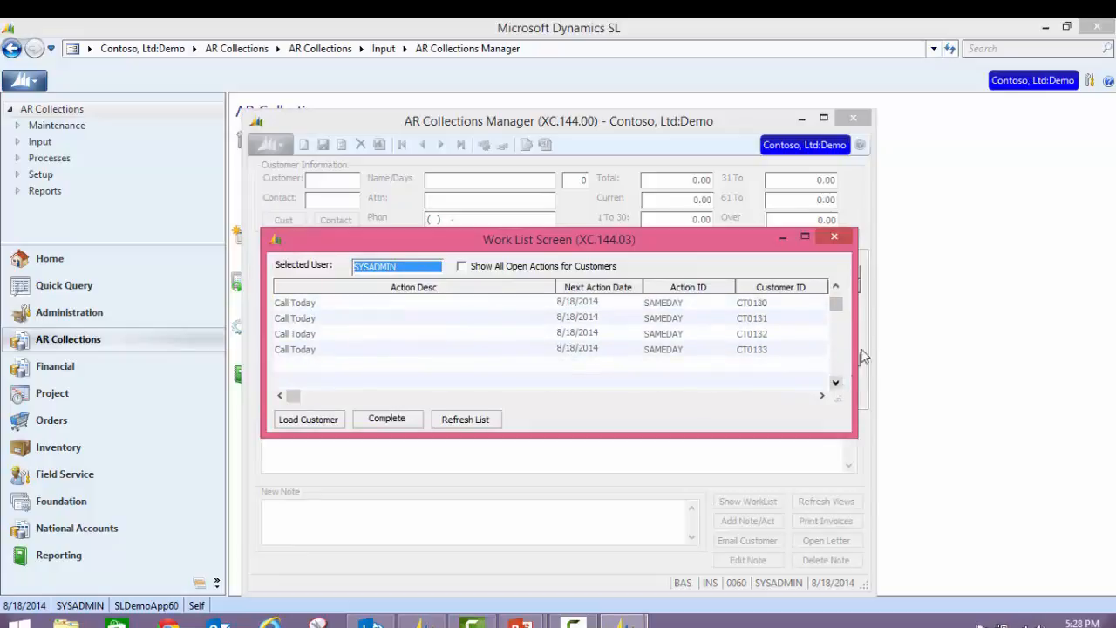
drag(839, 305, 838, 291)
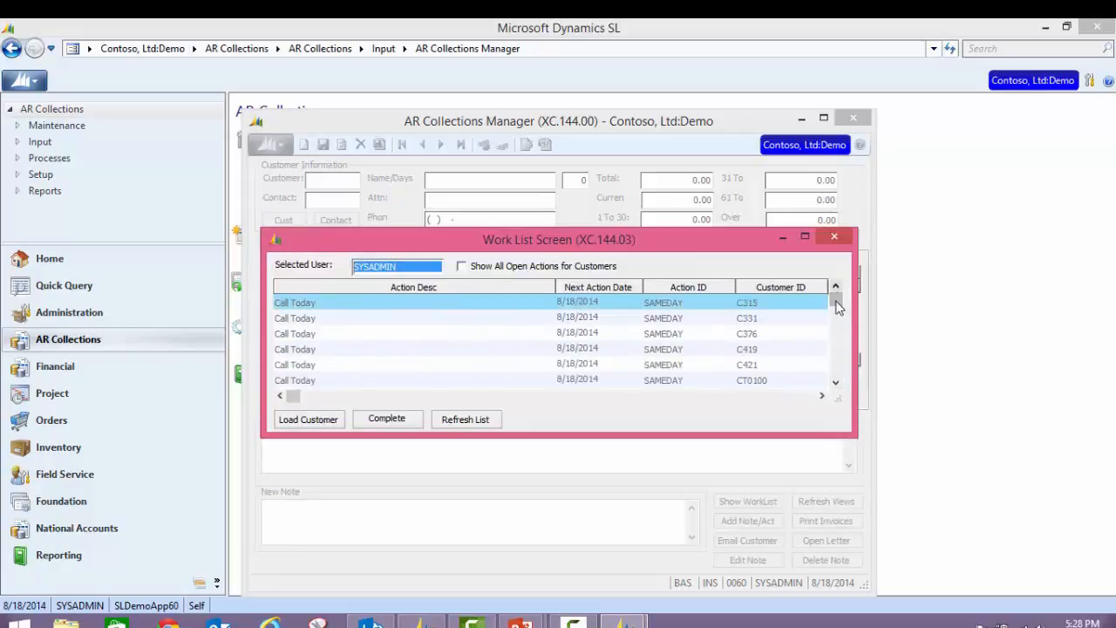
Load the customer of the sixth action in the work list into the collections manager.
click(340, 379)
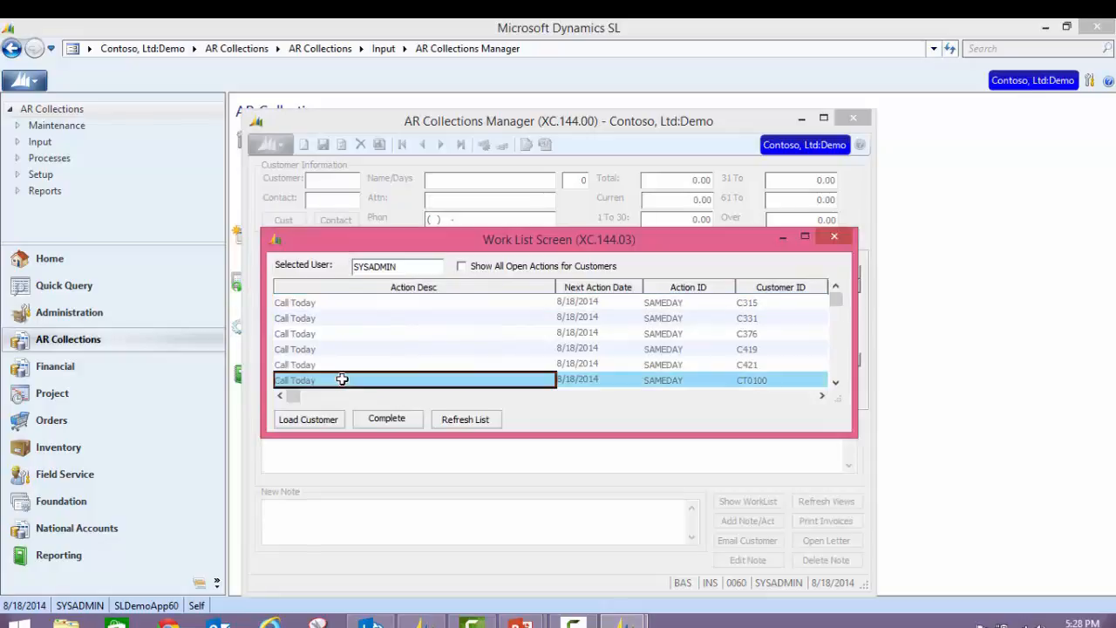
click(321, 420)
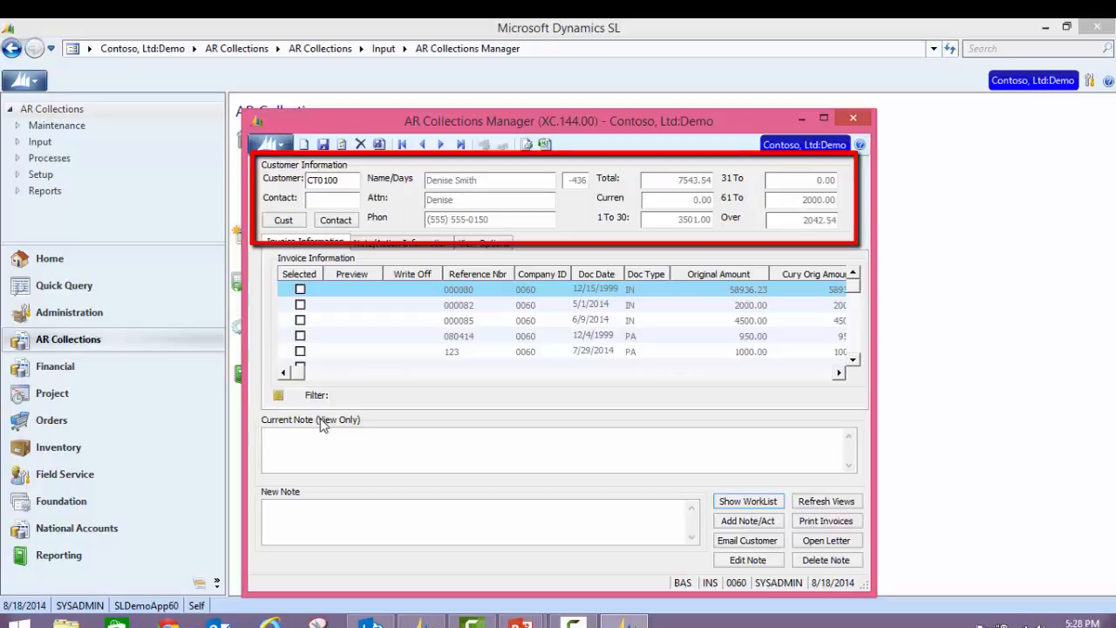
Examine the current notes of the first four invoices and the balance and project columns of the invoice grid.
click(360, 290)
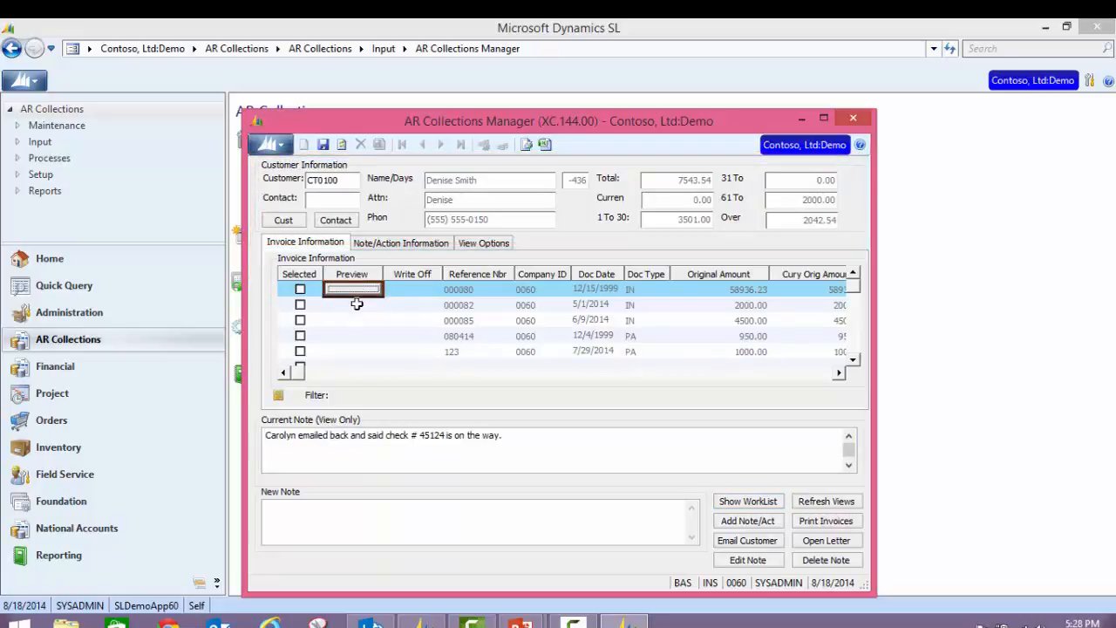
click(357, 304)
click(357, 320)
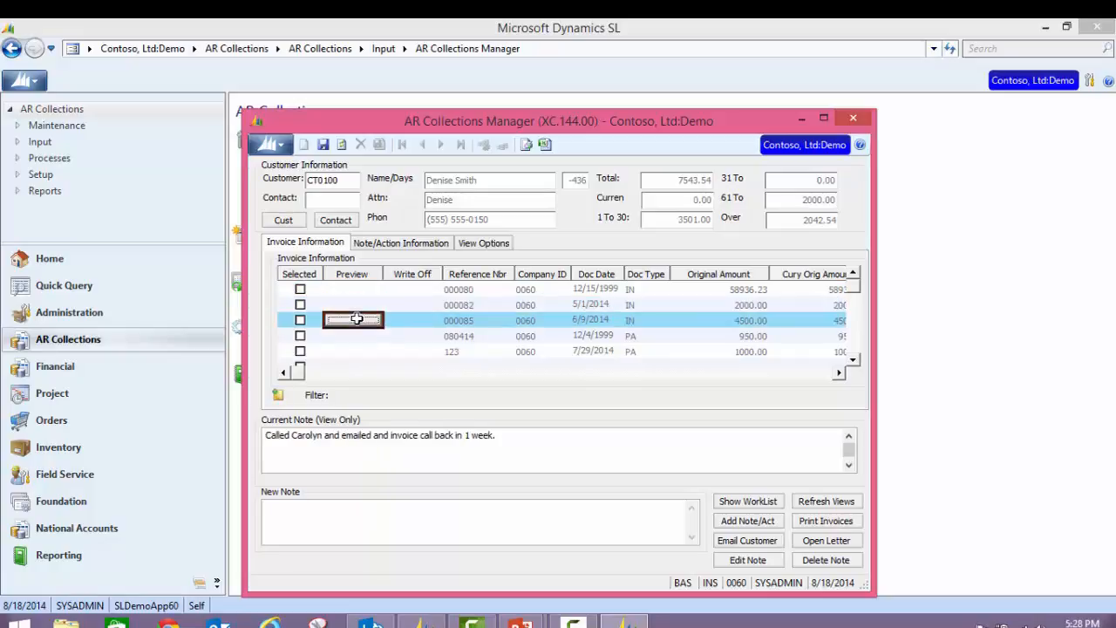
click(357, 336)
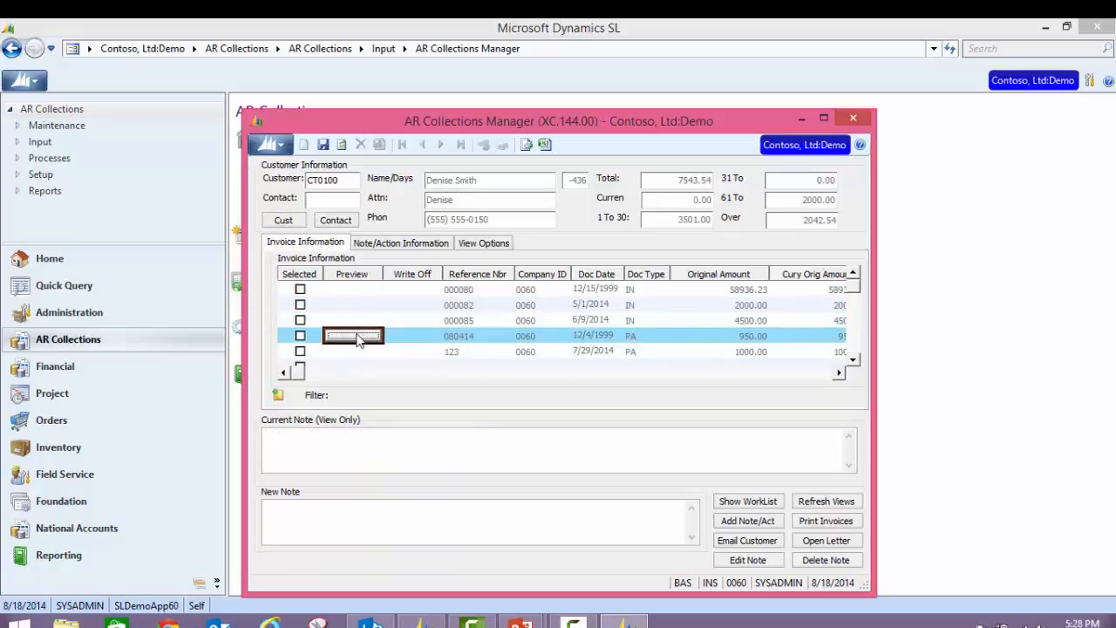
click(360, 319)
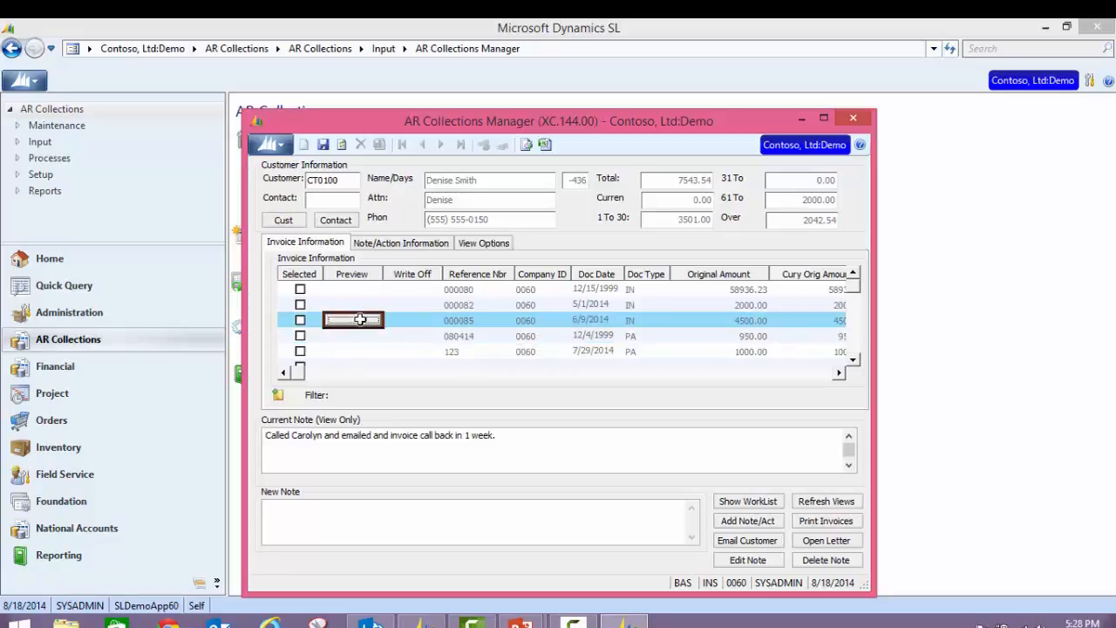
click(799, 377)
click(799, 377)
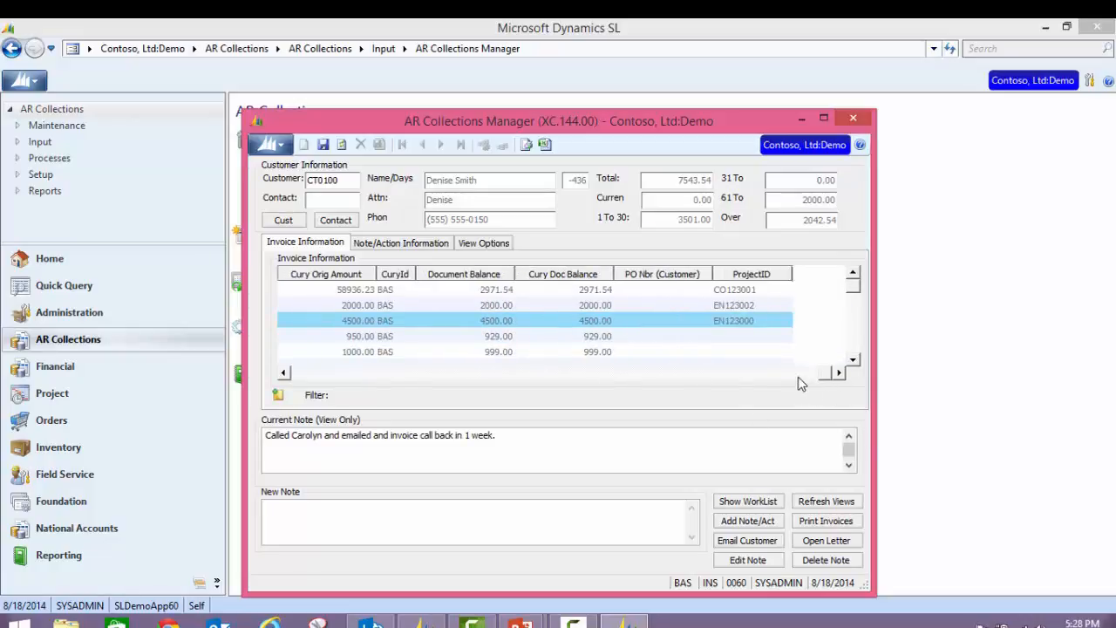
click(306, 374)
click(306, 374)
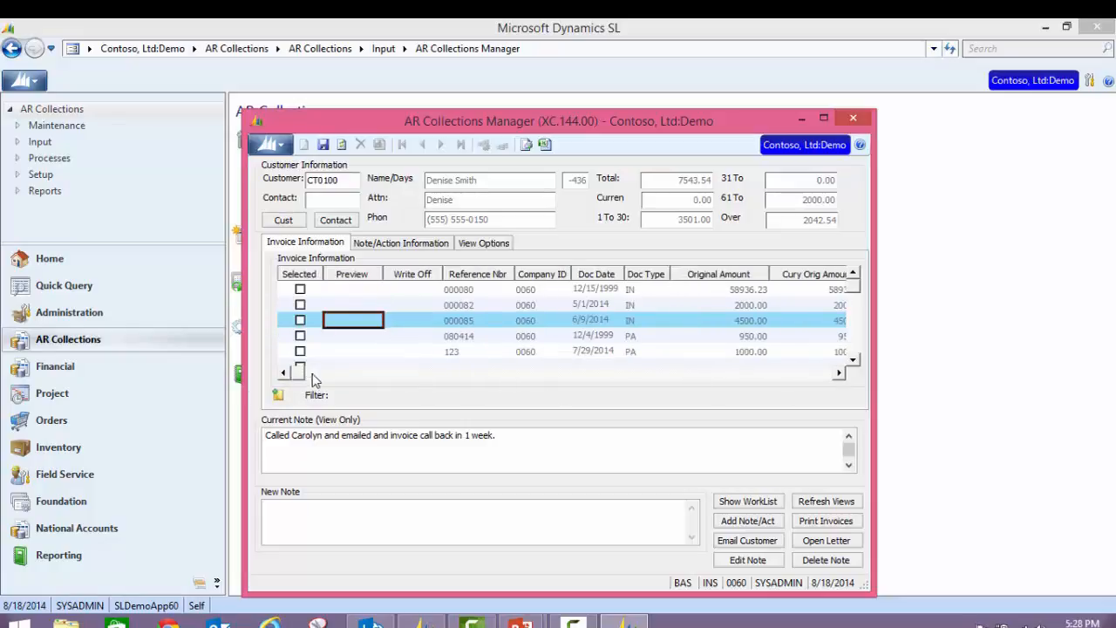
click(352, 291)
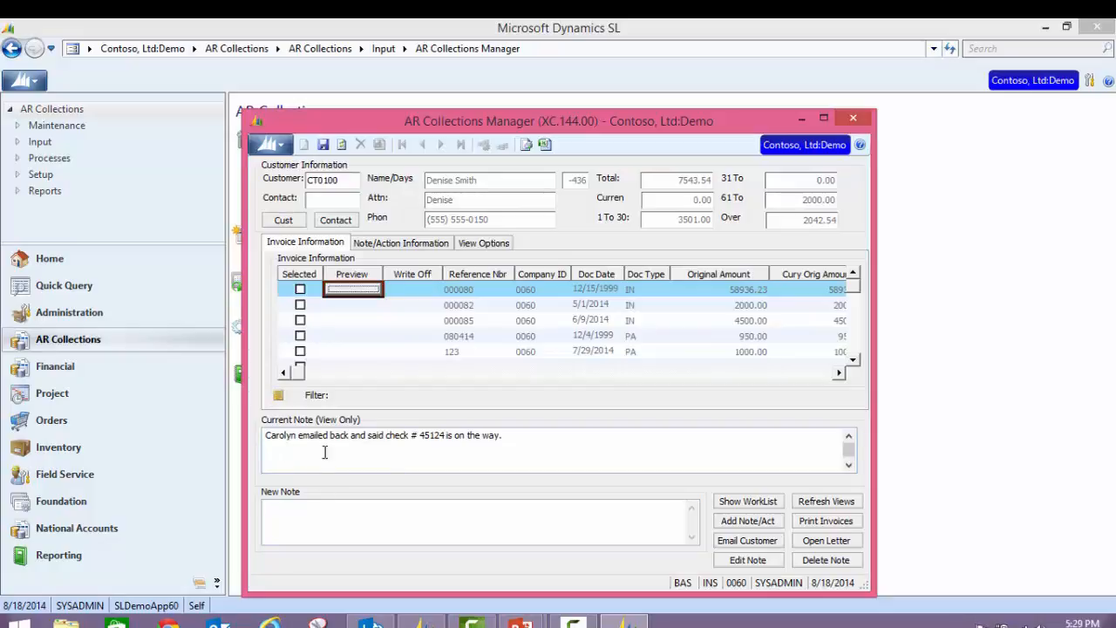
Set the customer's contact to the first Accounts Payable contact in the Note Contacts List.
click(342, 200)
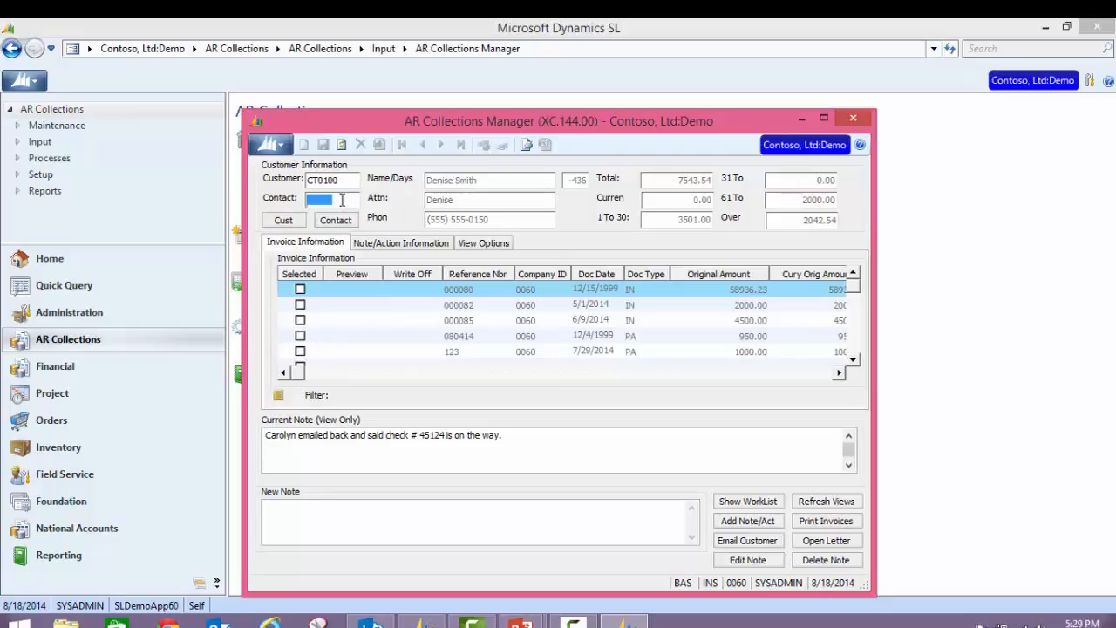
key(F3)
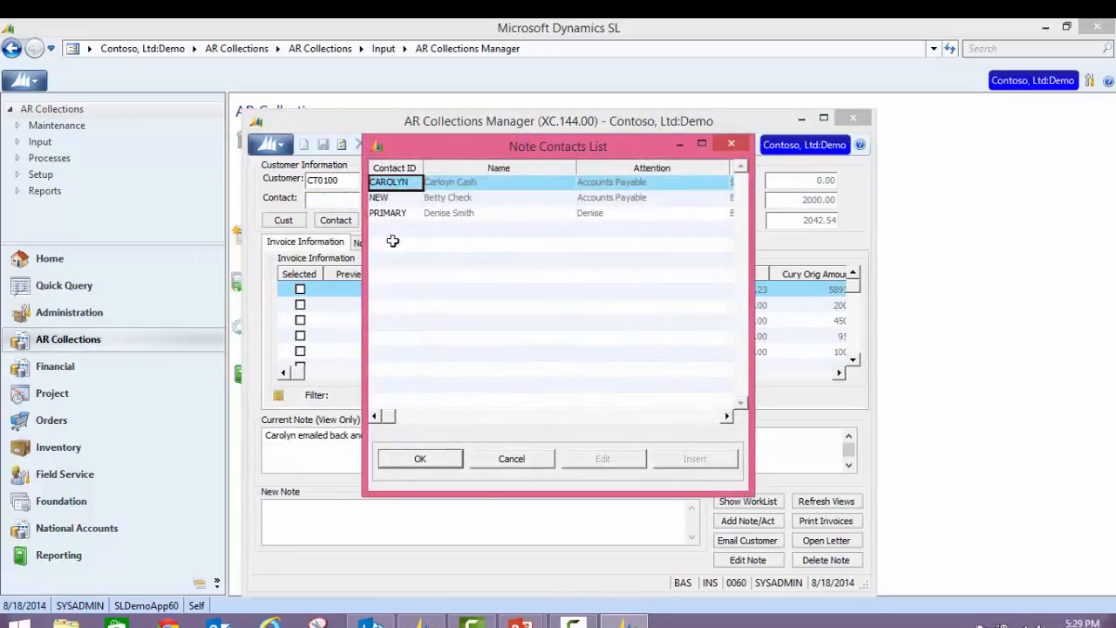
click(419, 458)
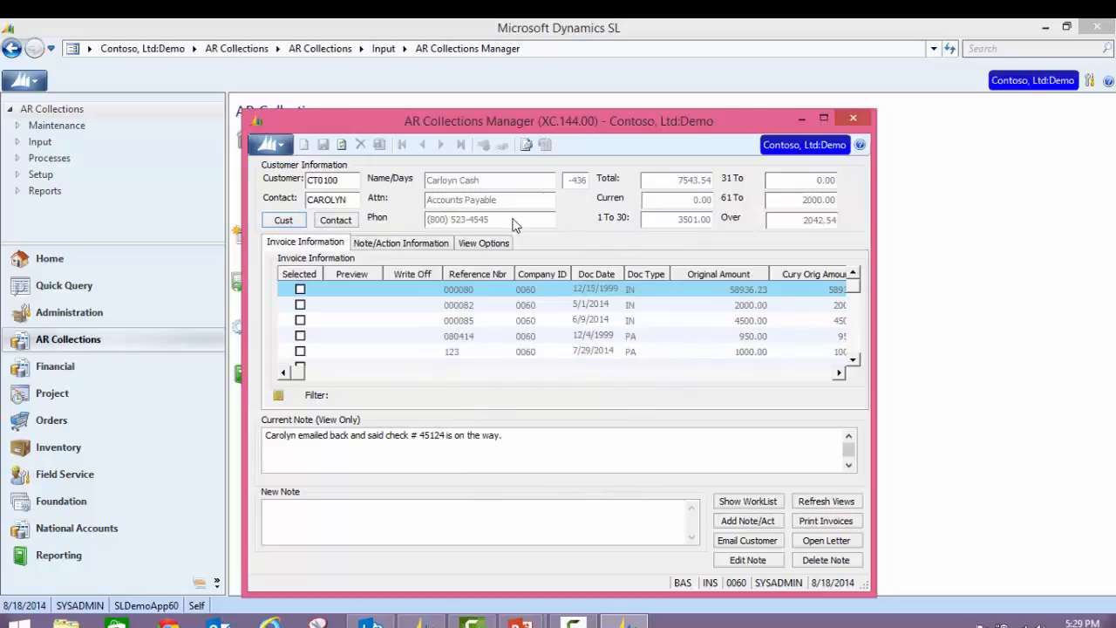
Select invoice 000080 and create a customer email for it from the PJEMAIL template without attaching the invoice.
click(342, 288)
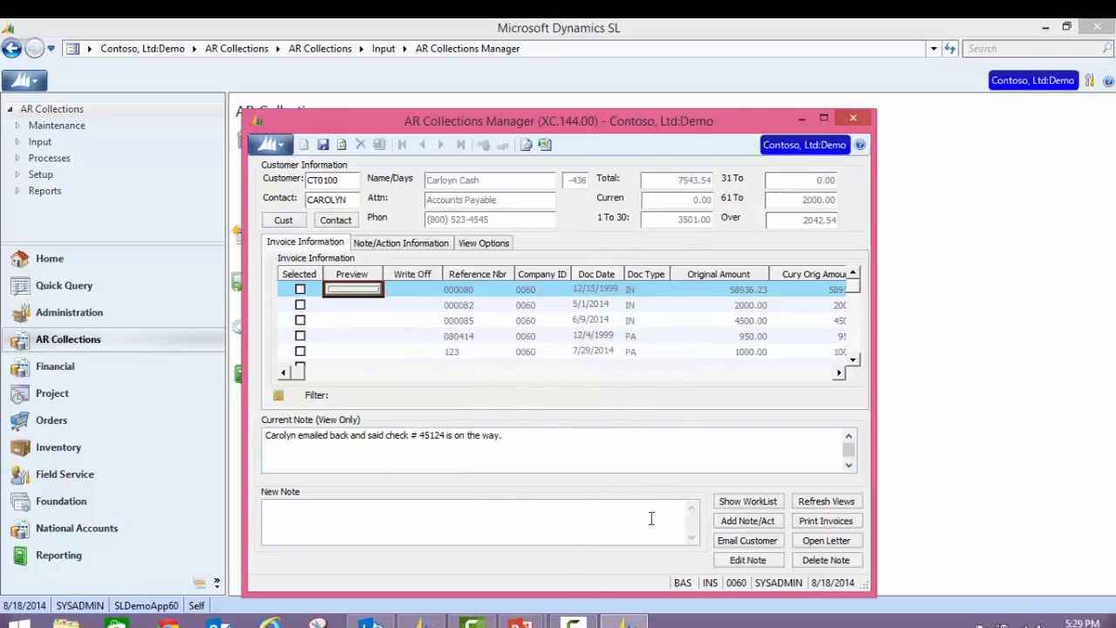
click(300, 289)
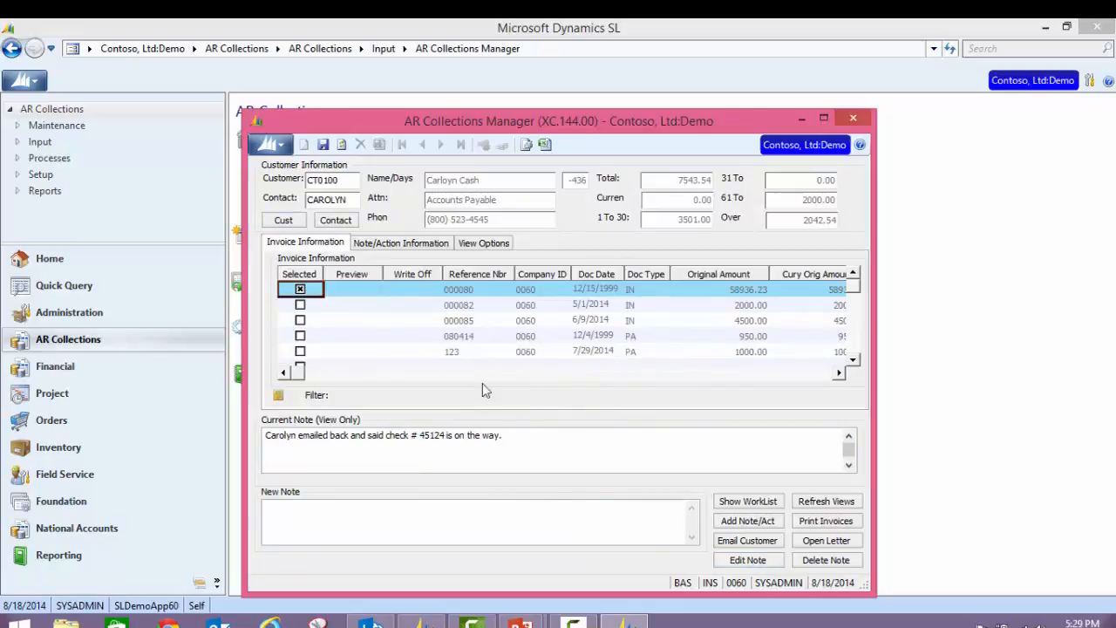
click(739, 542)
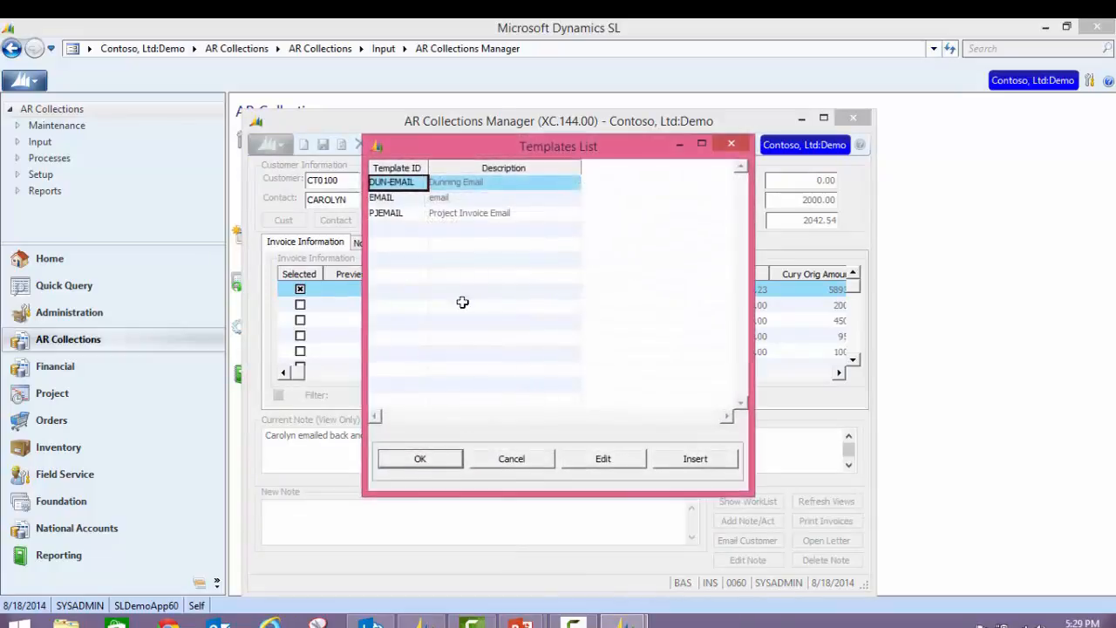
click(403, 214)
click(442, 464)
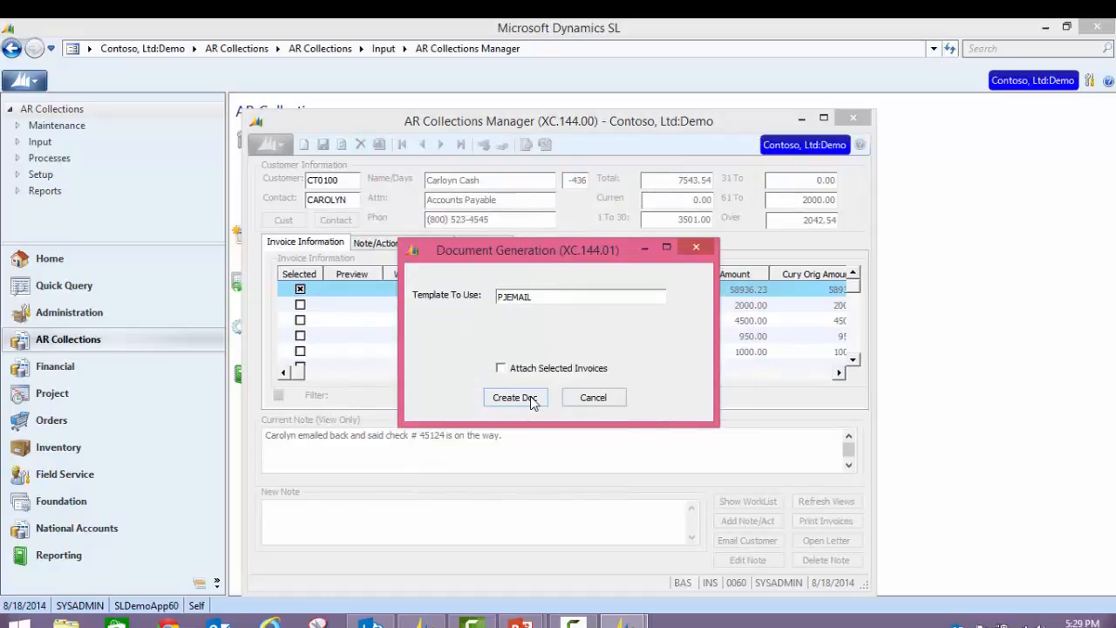
click(514, 396)
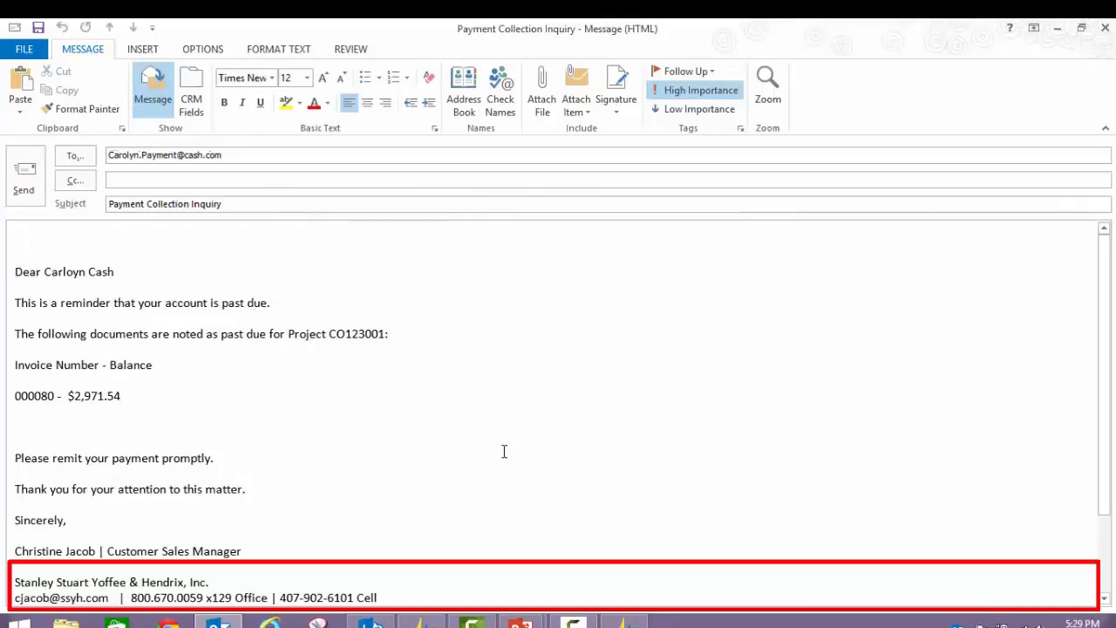
Close the payment inquiry email without saving it and check the customer's note and action history.
click(1105, 30)
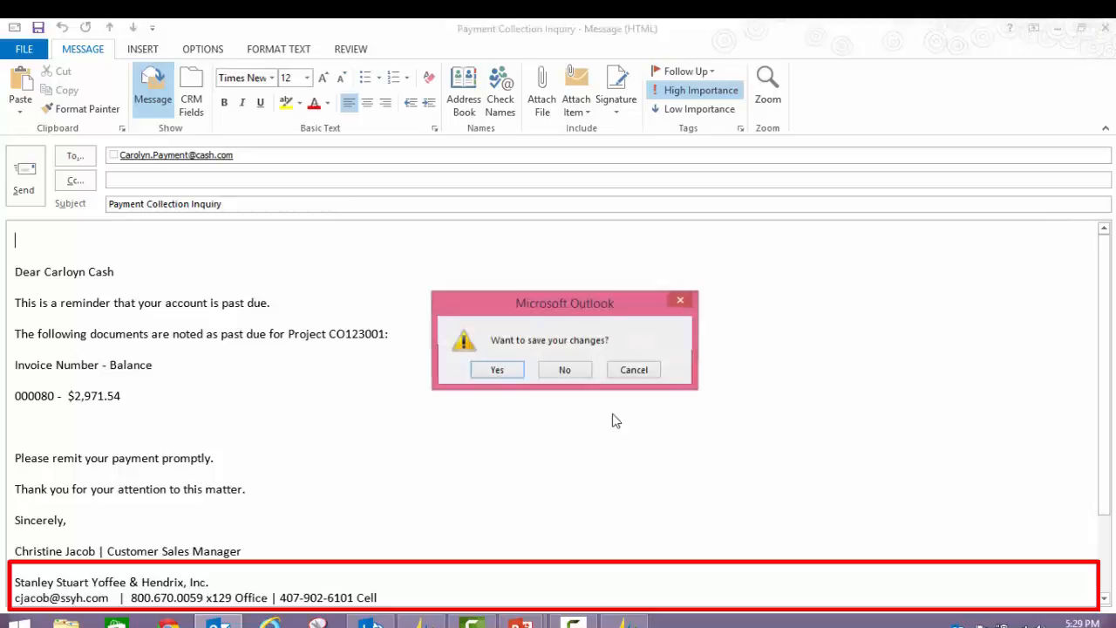
click(570, 369)
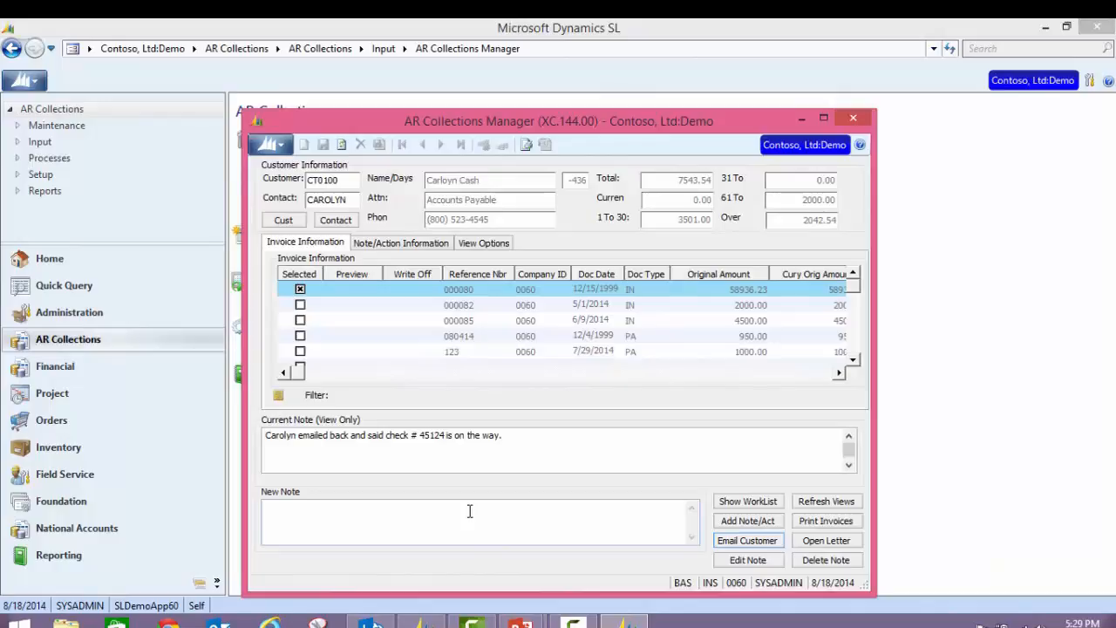
click(388, 244)
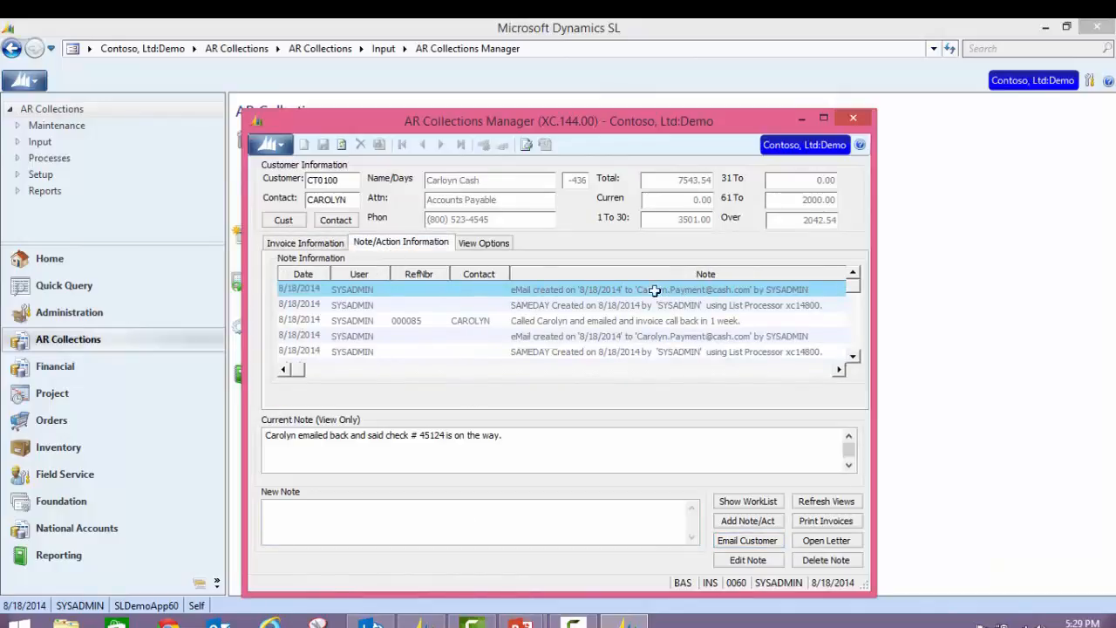
click(314, 246)
Write a new note stating that the outstanding balance was emailed to the contact, starting with the collector's initials.
click(320, 518)
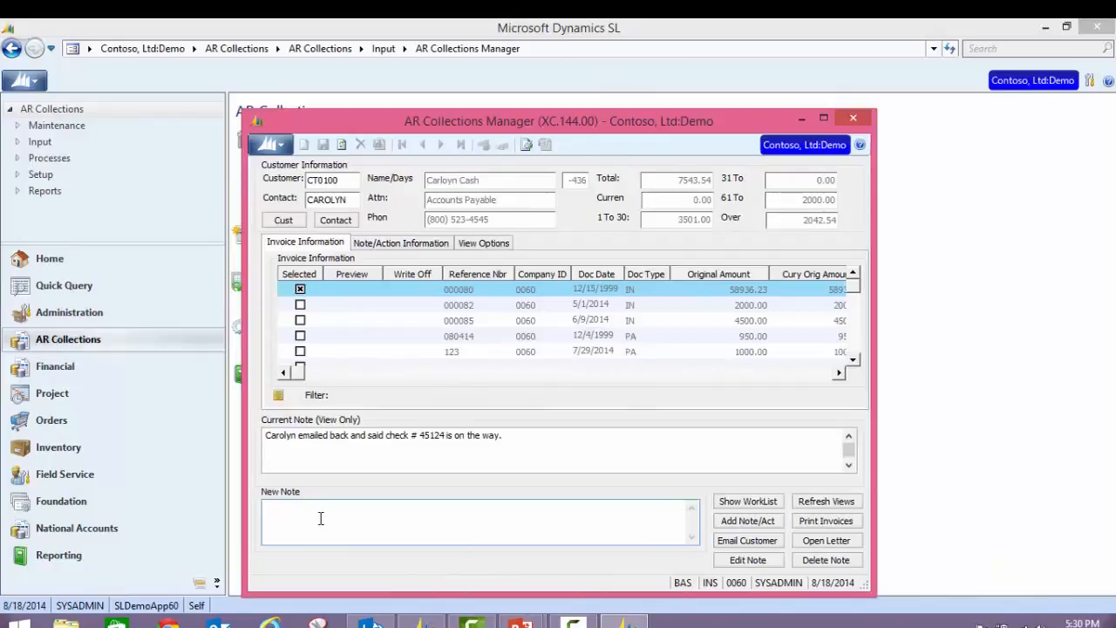
text(CJ - emailed the outstanding balance to C)
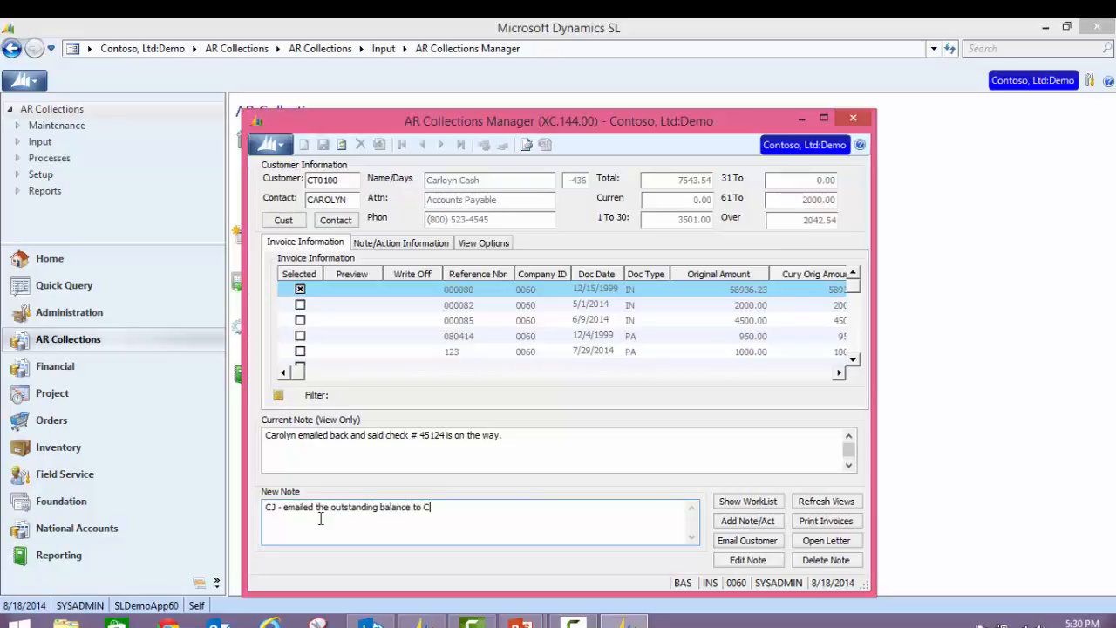
text(arolyn)
Add the note with the NEXT DAY (Call Tomorrow) action, leaving the option to complete open actions enabled.
click(747, 520)
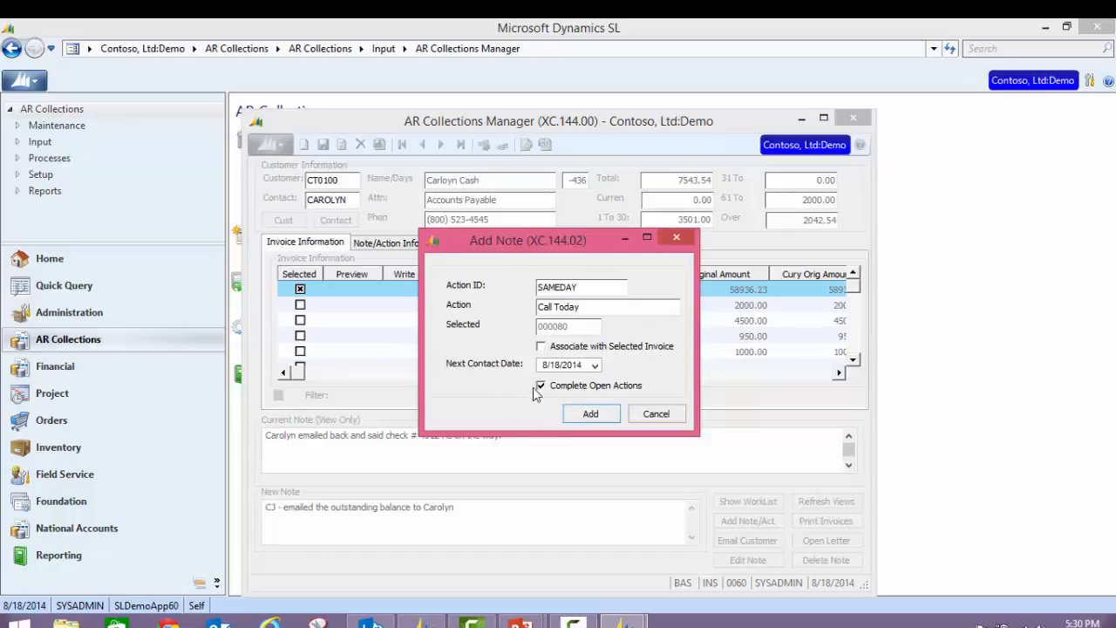
click(585, 290)
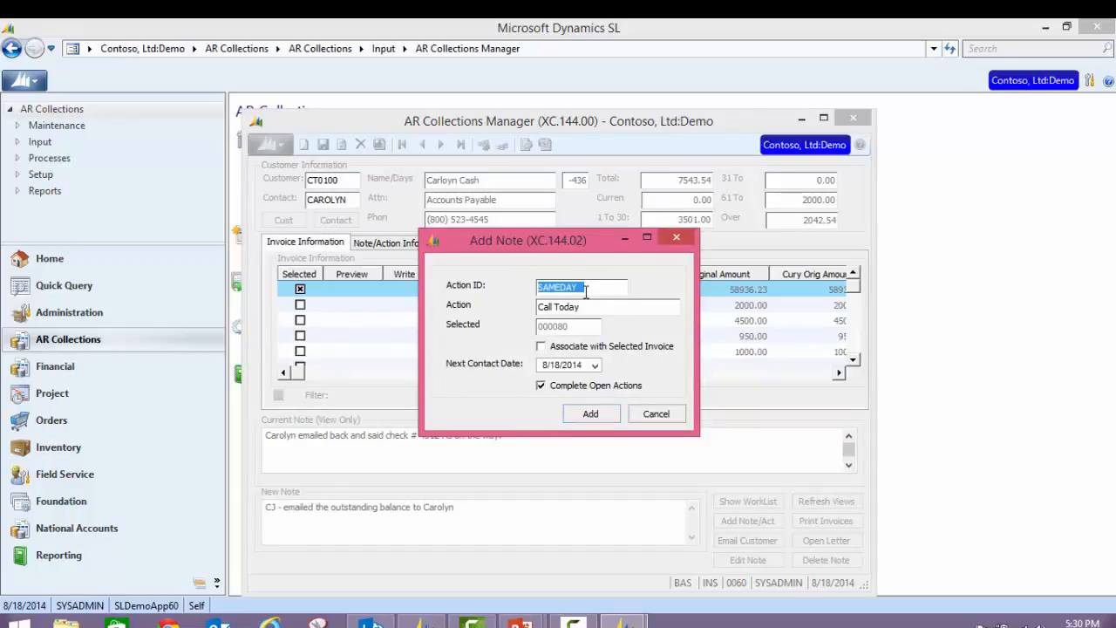
key(F3)
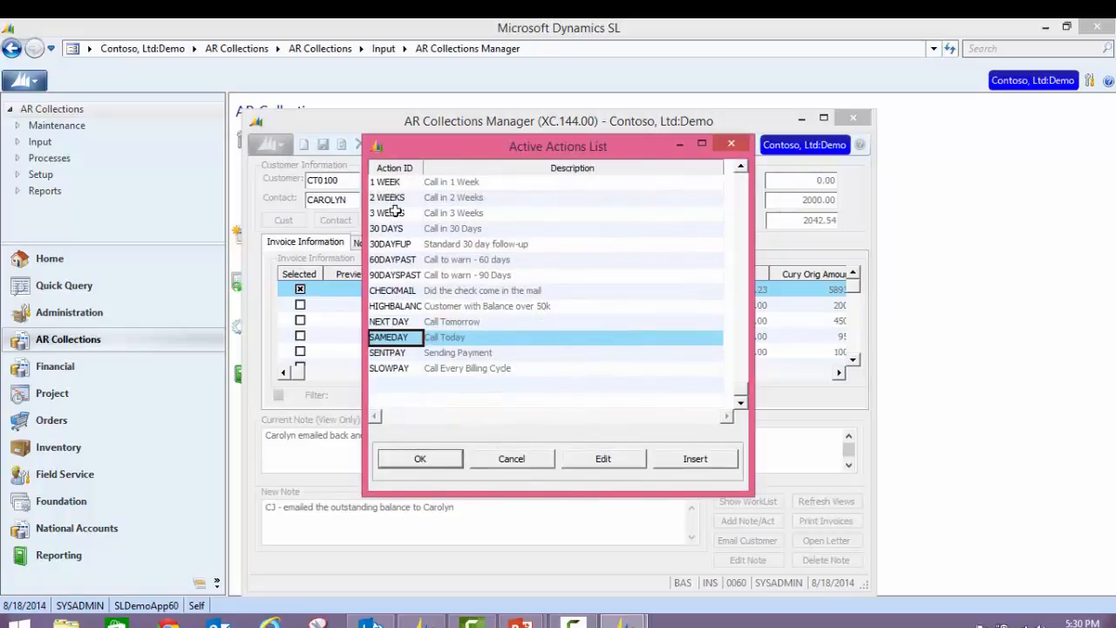
click(390, 321)
click(415, 459)
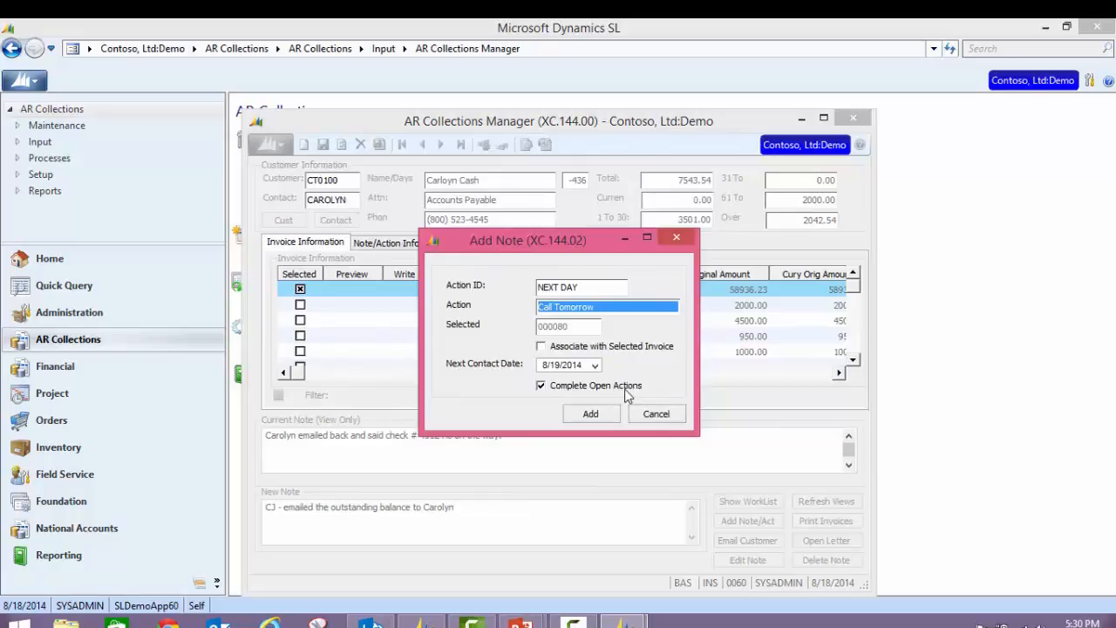
click(585, 417)
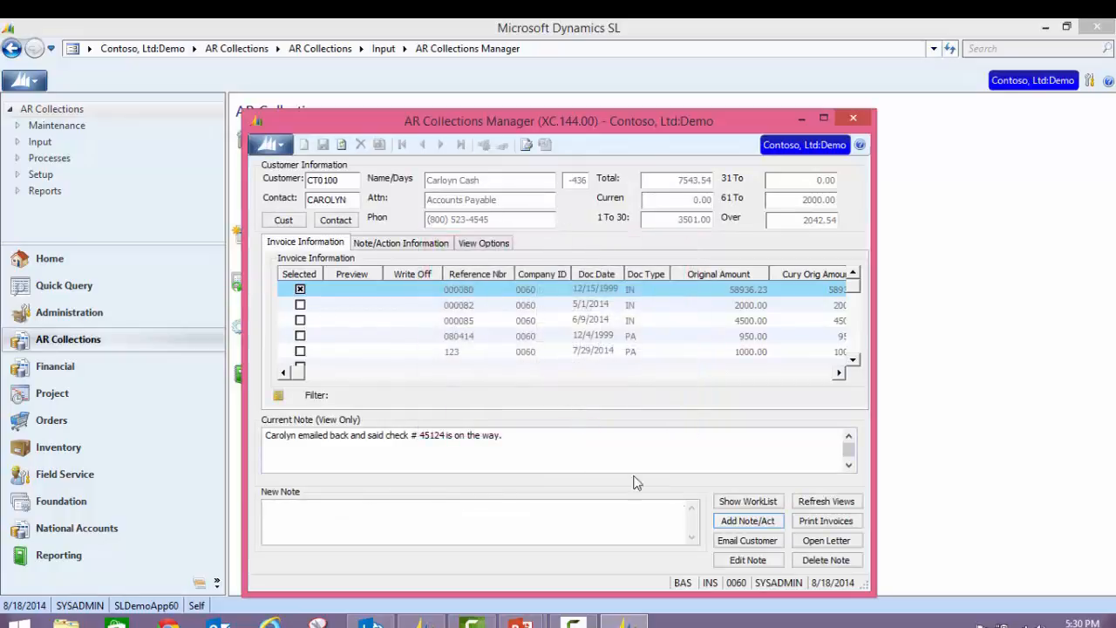
Refresh the work list and load Graphic Design Institute, the customer of its third action, into the collections manager.
click(755, 502)
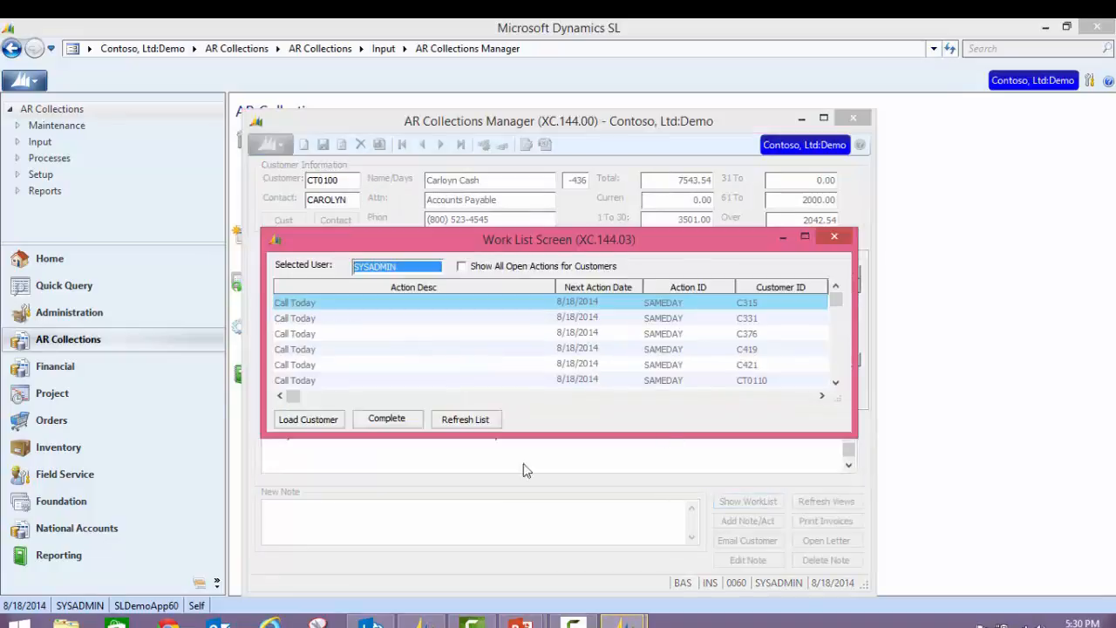
click(417, 426)
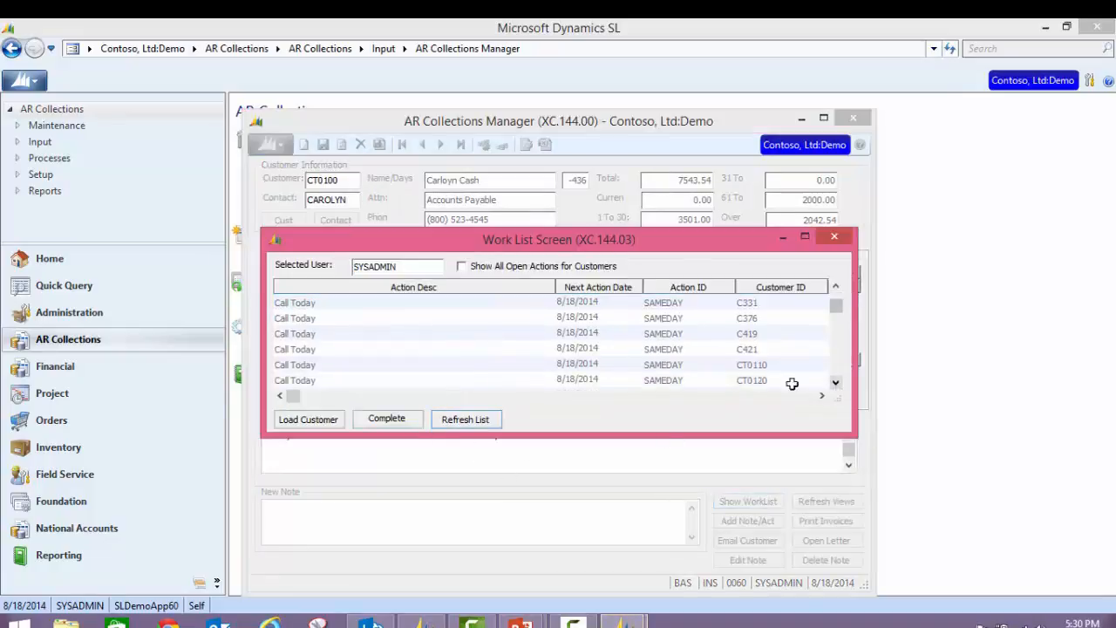
click(398, 320)
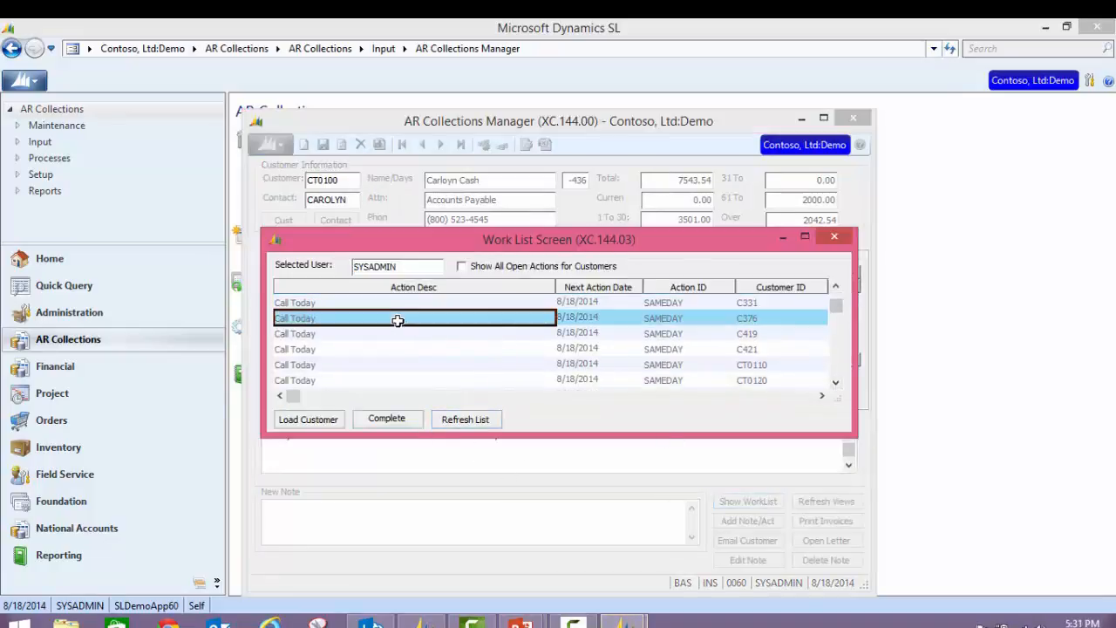
click(308, 419)
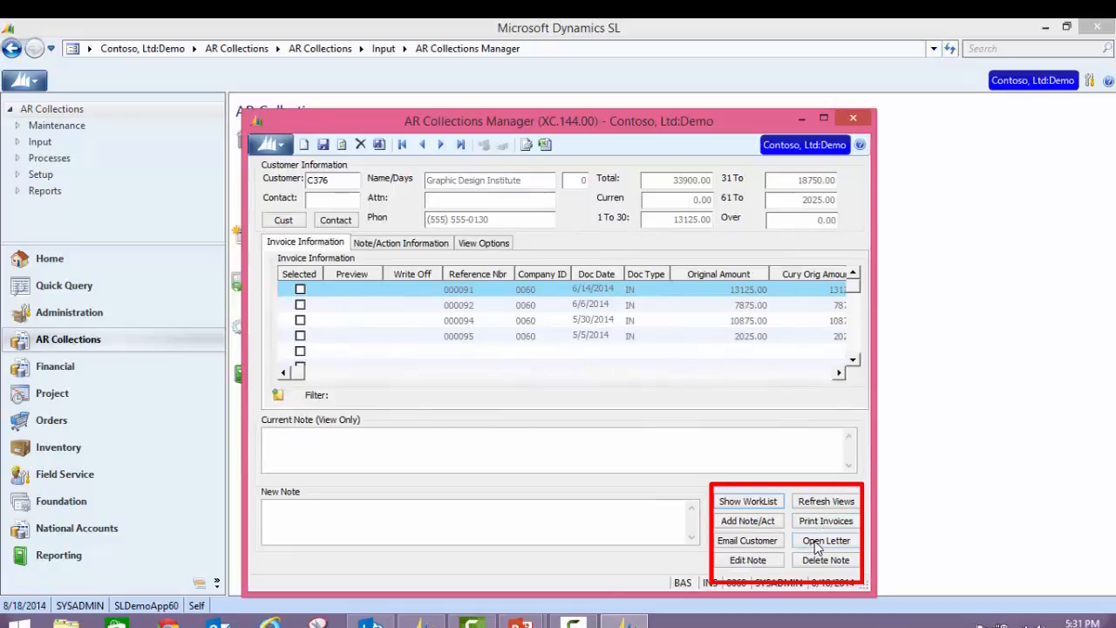
Select the customer's first invoice, 000091, and close the work list and the AR Collections Manager.
click(300, 290)
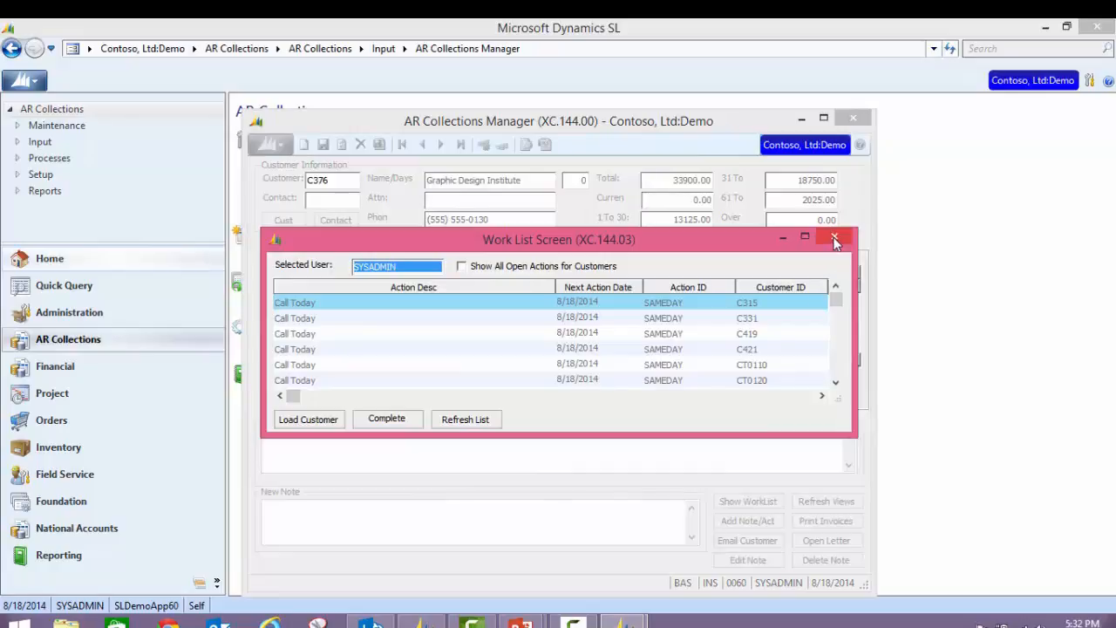
click(834, 239)
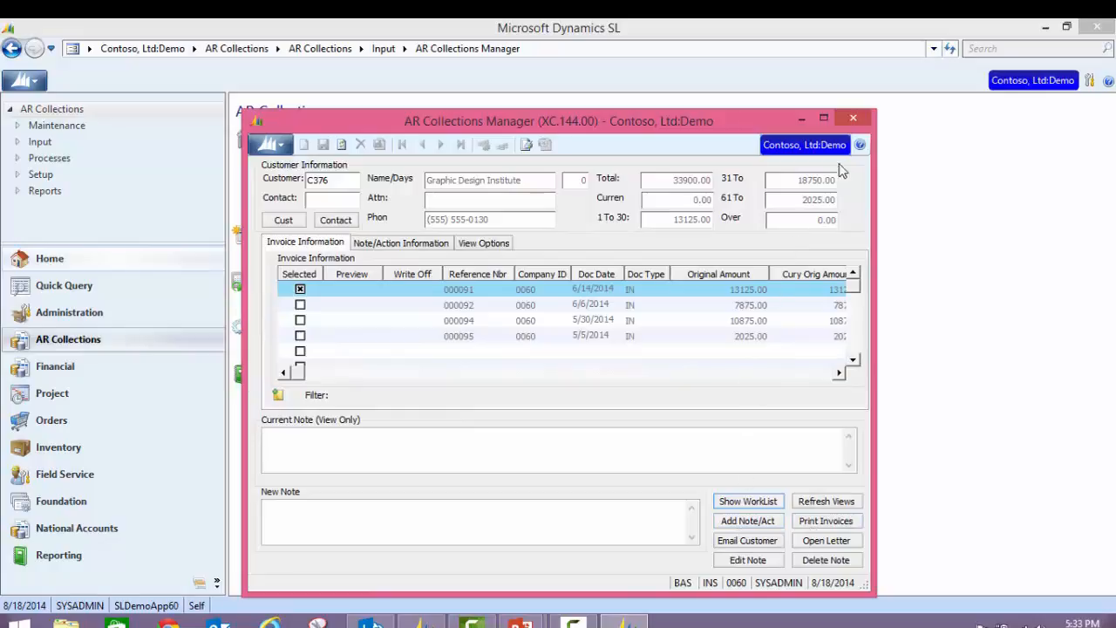
click(851, 121)
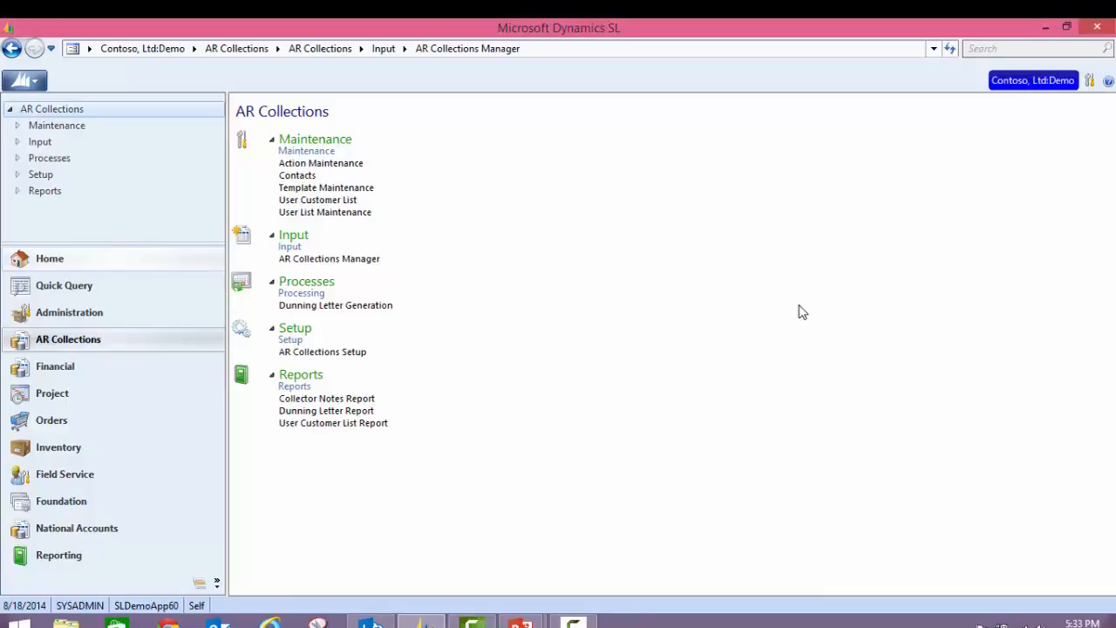
Examine the action codes, their next contact days and their statuses in Action Maintenance.
click(294, 165)
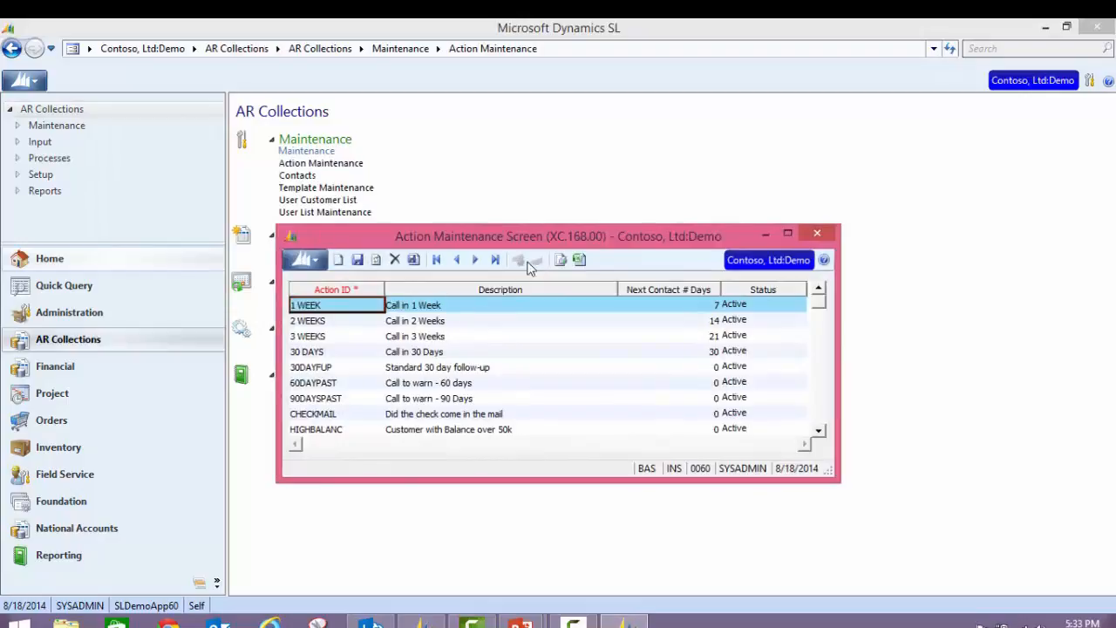
drag(558, 232, 574, 175)
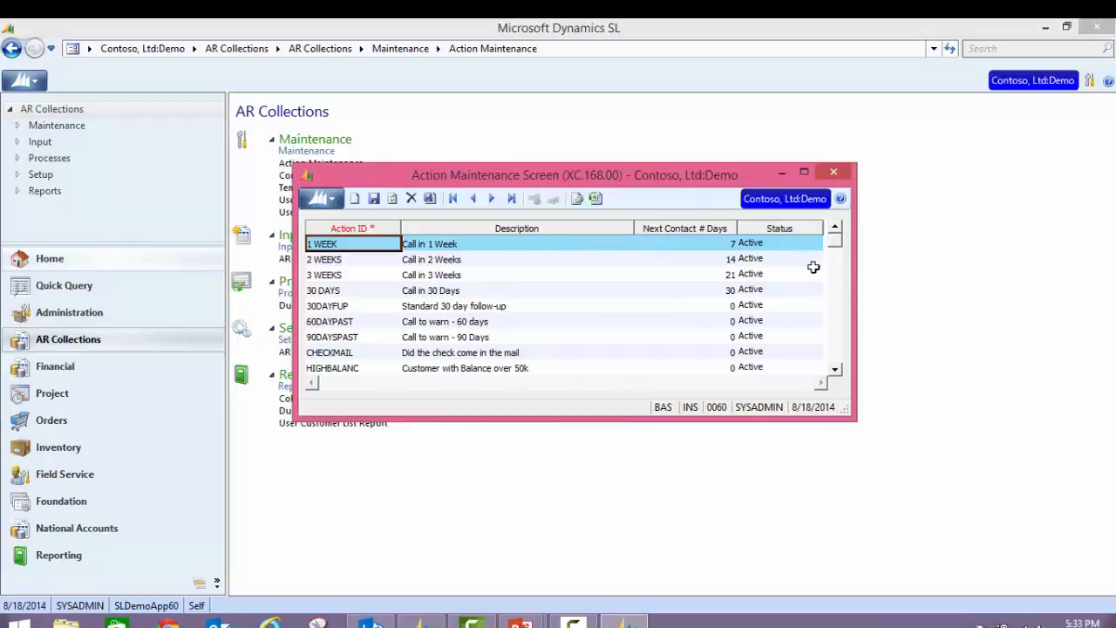
click(833, 177)
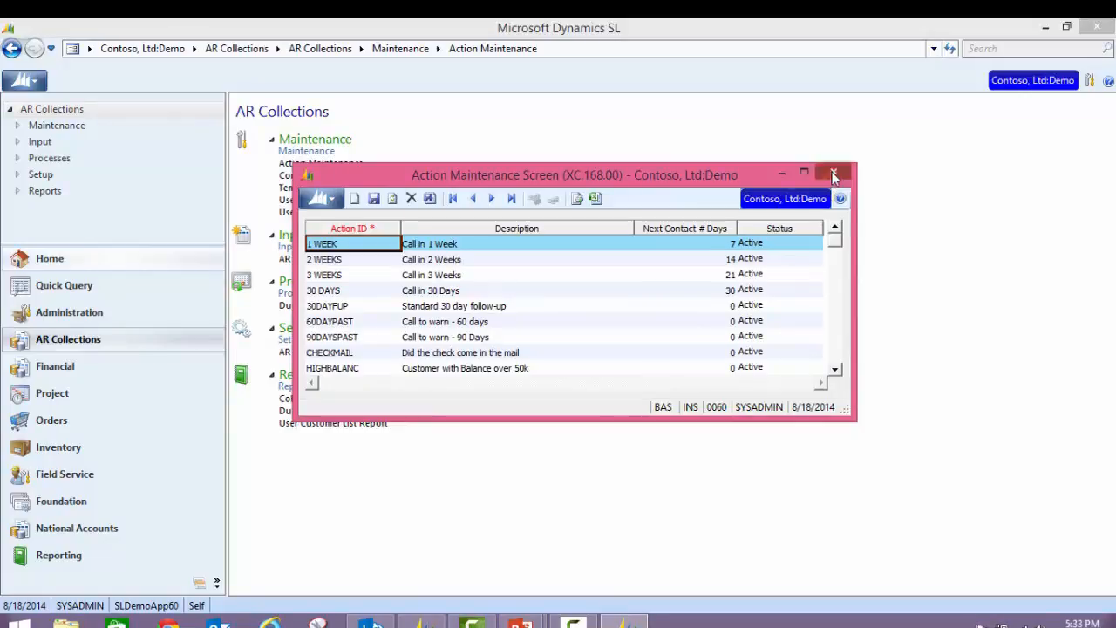
Look up the emailed customer's first Accounts Payable contact in the AR Collection Contacts screen.
click(297, 177)
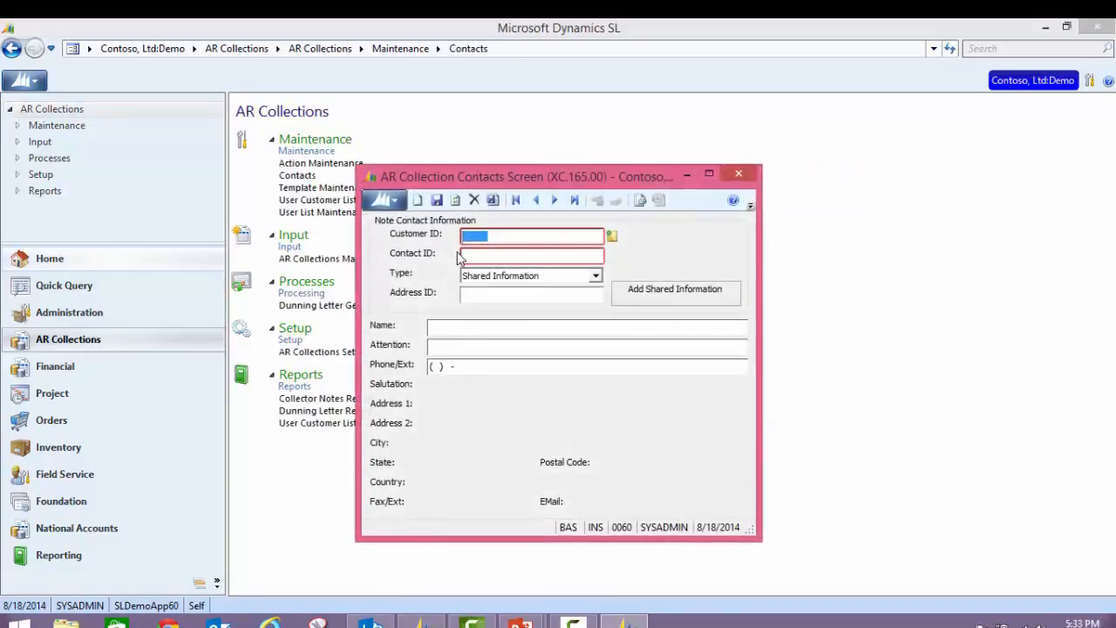
key(F3)
click(414, 356)
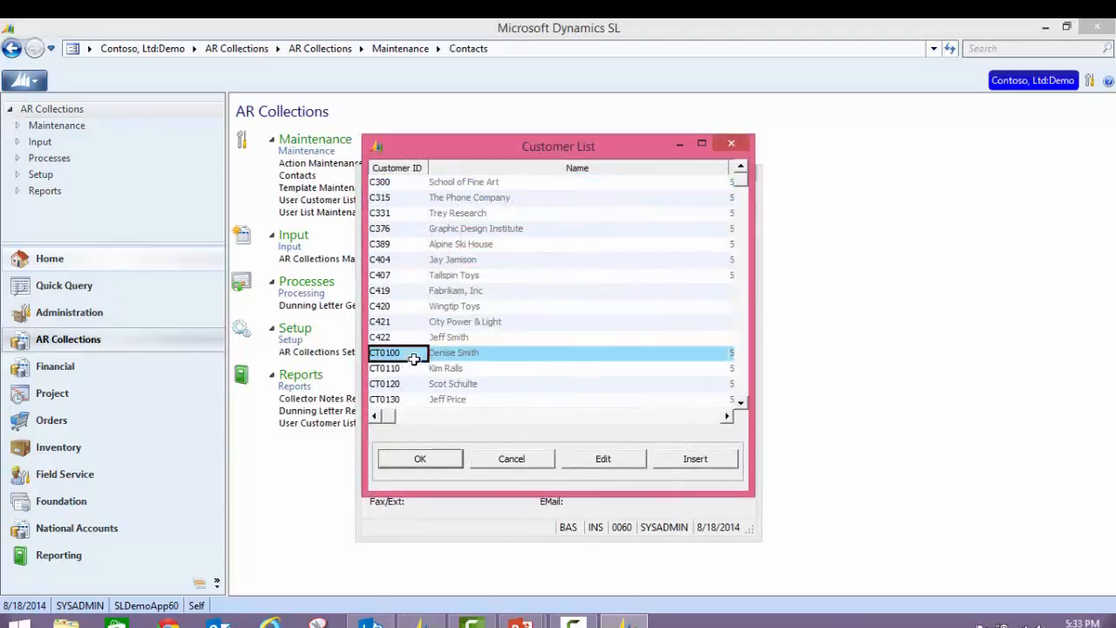
click(422, 457)
key(F3)
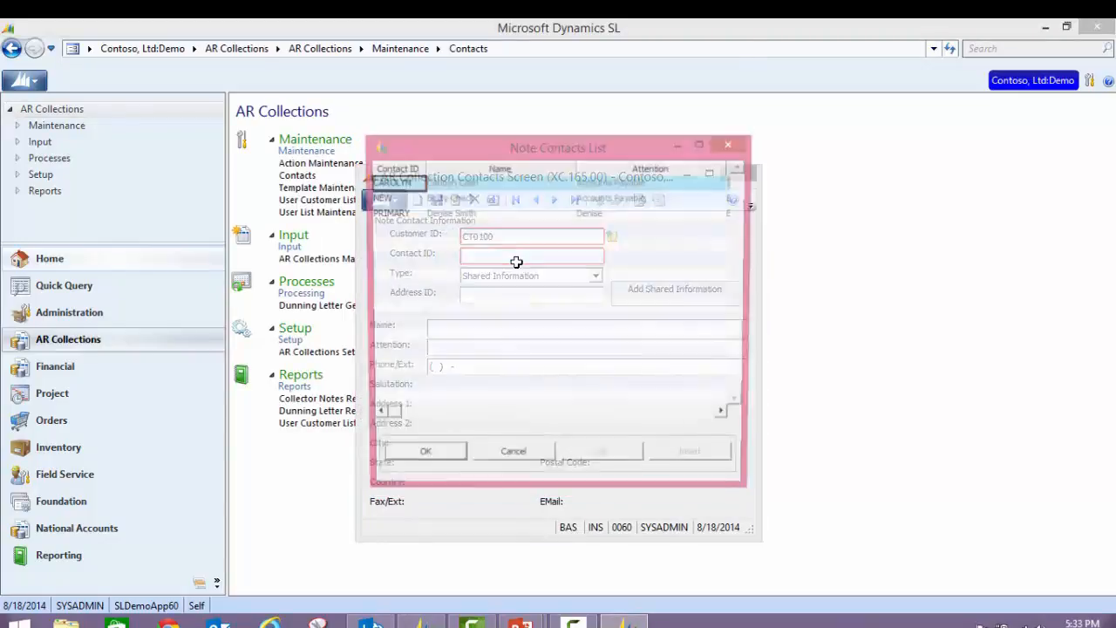
click(421, 460)
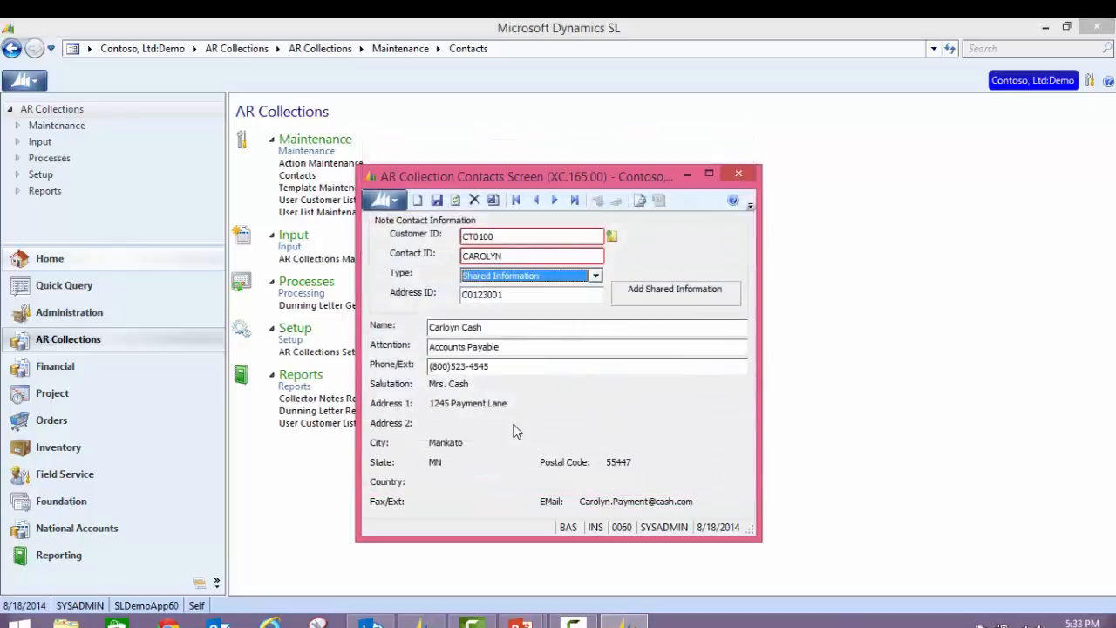
Review the available contact types, keeping Shared Information, and close the contacts screen.
click(595, 276)
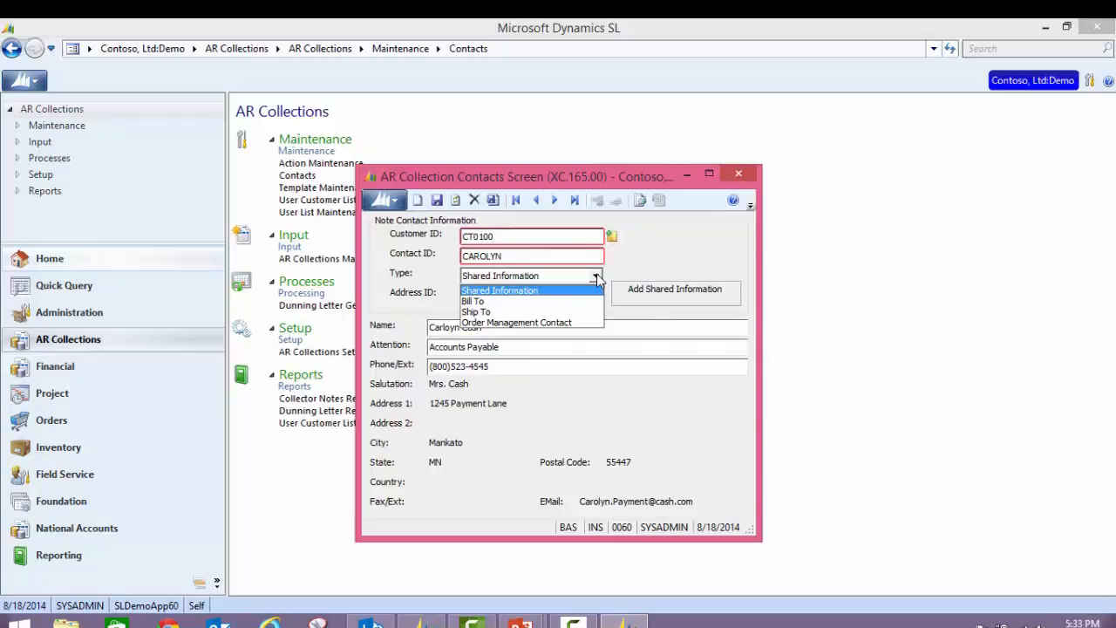
click(596, 275)
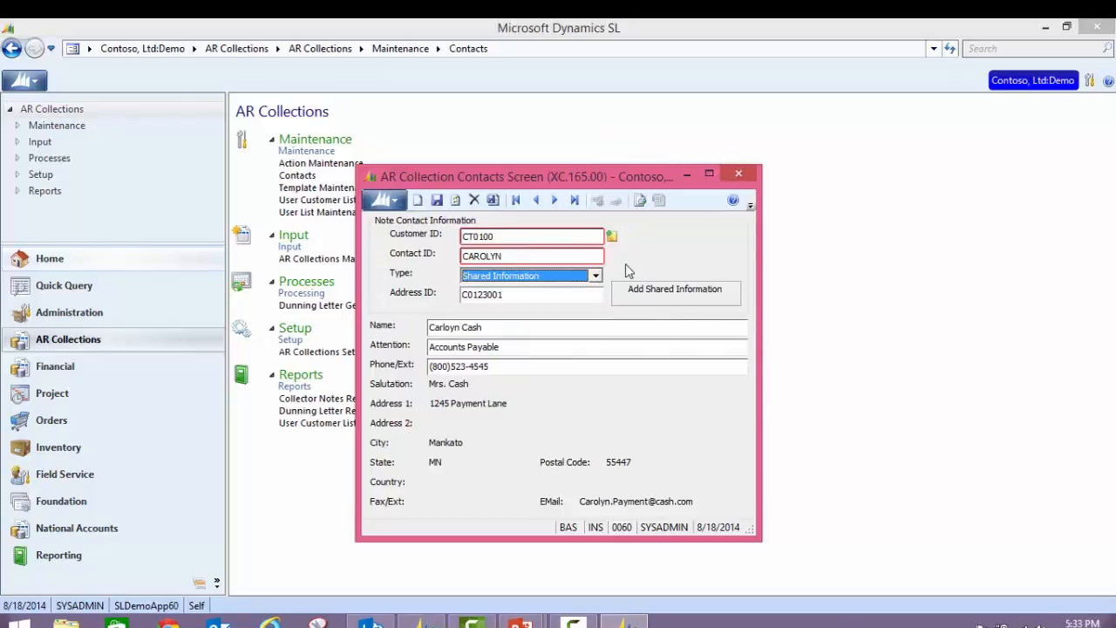
click(740, 177)
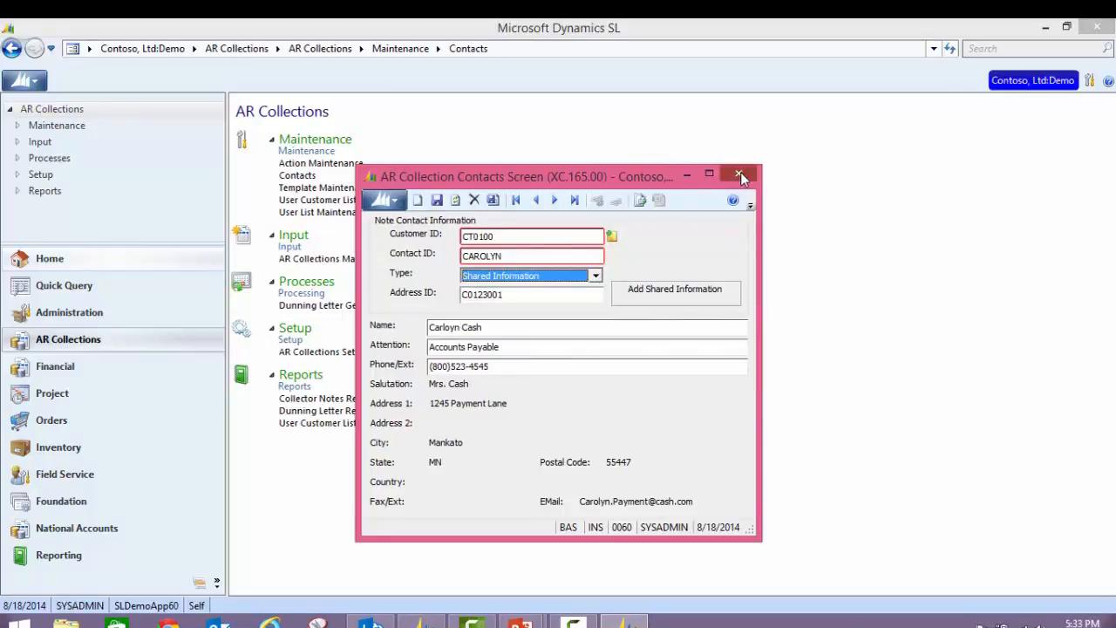
Load the EMAIL template in Template Maintenance to view its bookmarks and data fields.
click(314, 188)
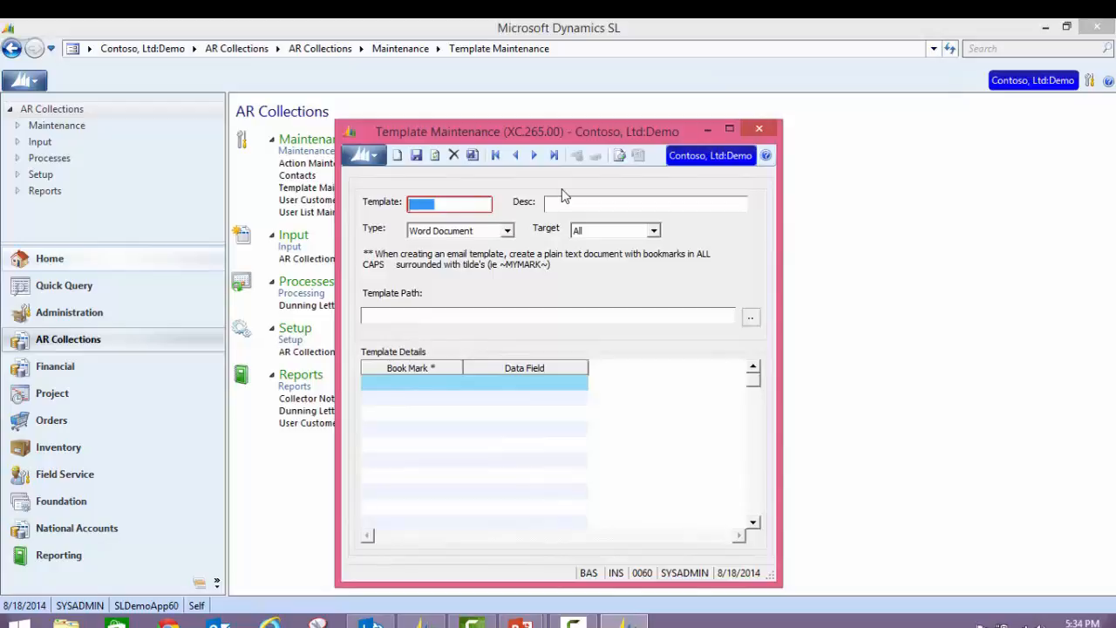
double_click(482, 202)
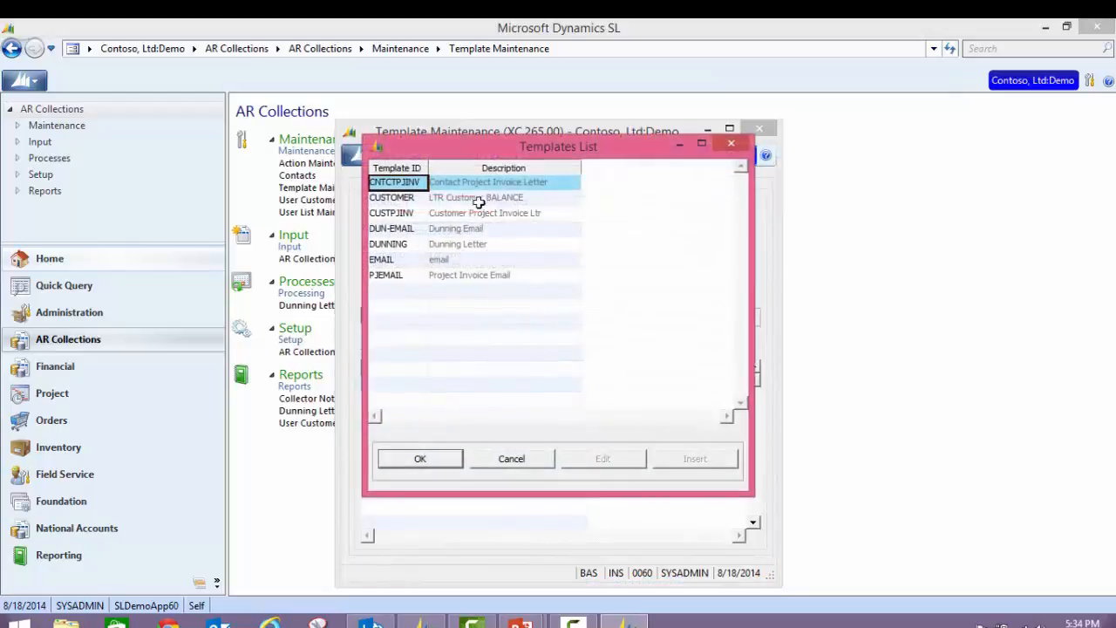
click(409, 260)
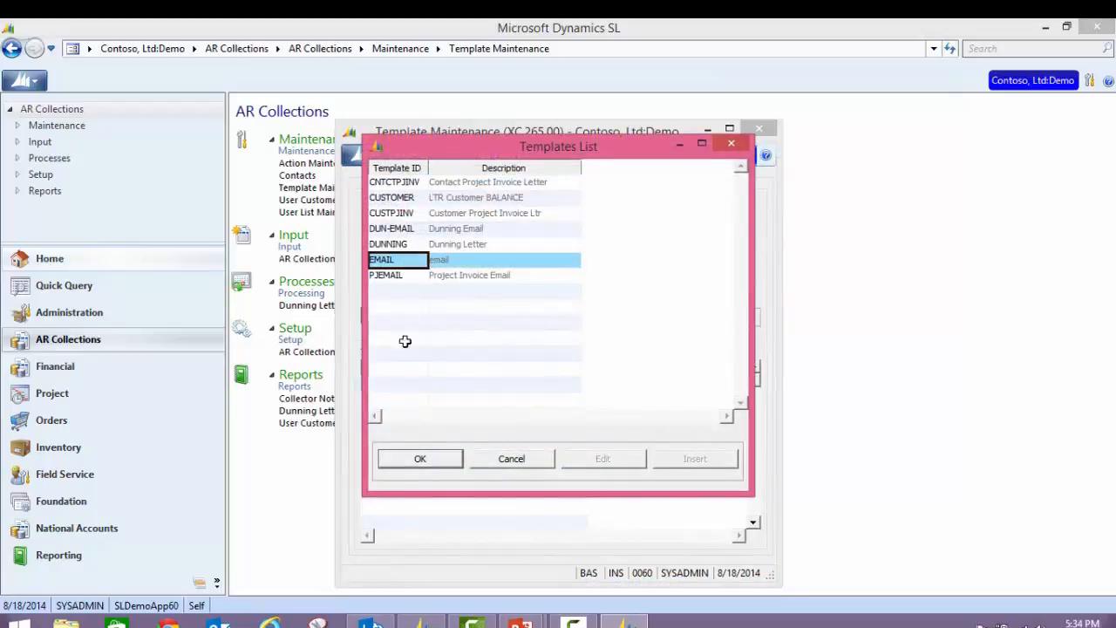
click(420, 459)
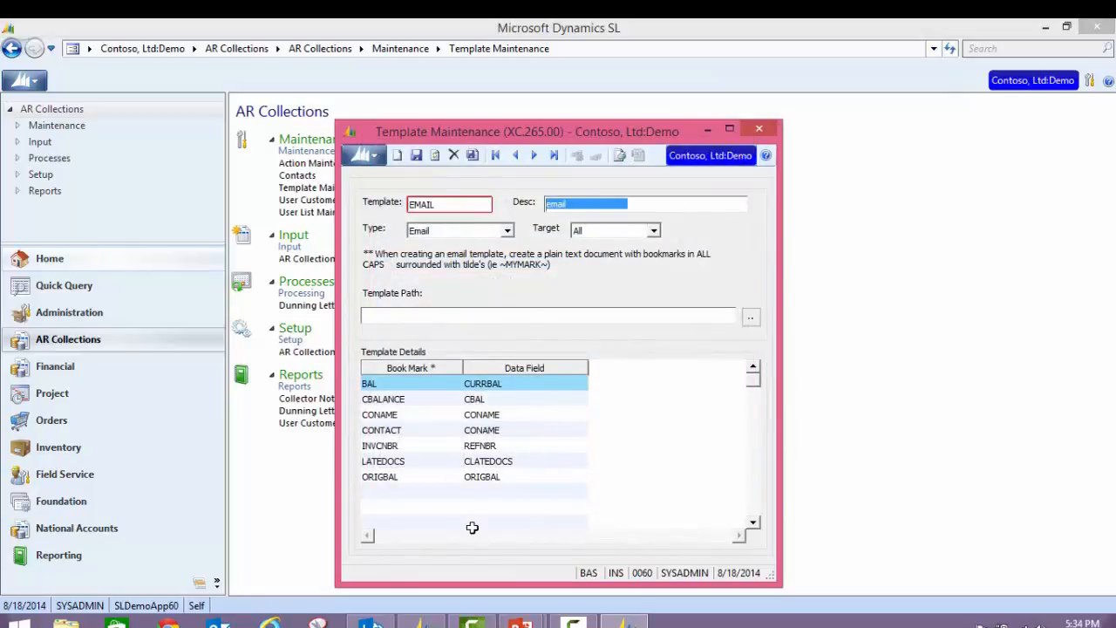
Look up the DUN-EMAIL dunning template and its bookmarks, and close Template Maintenance.
click(444, 206)
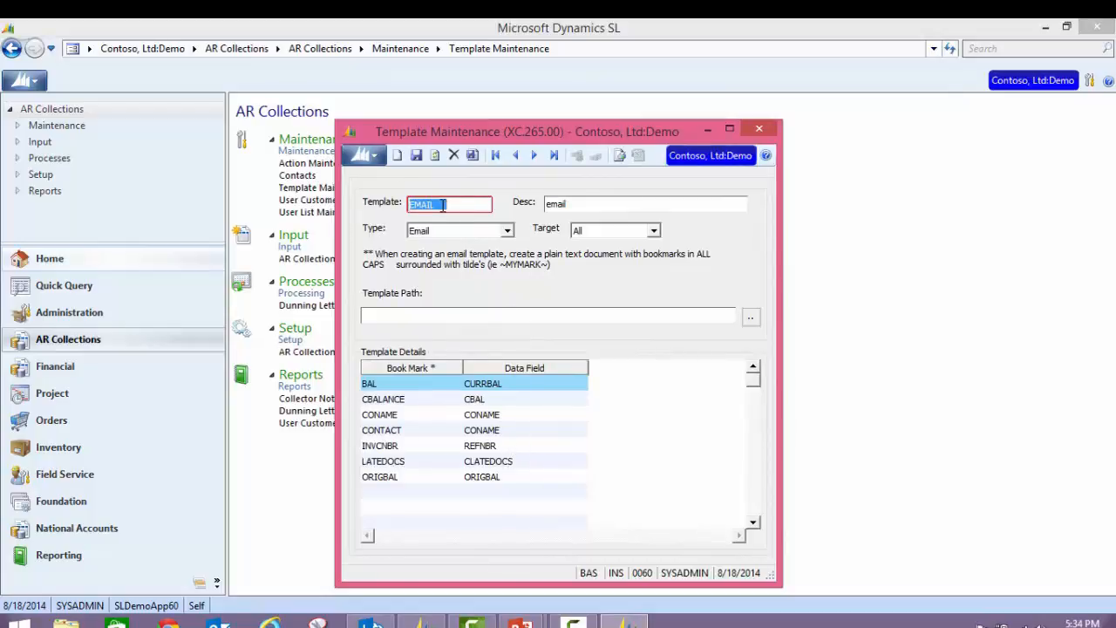
key(F3)
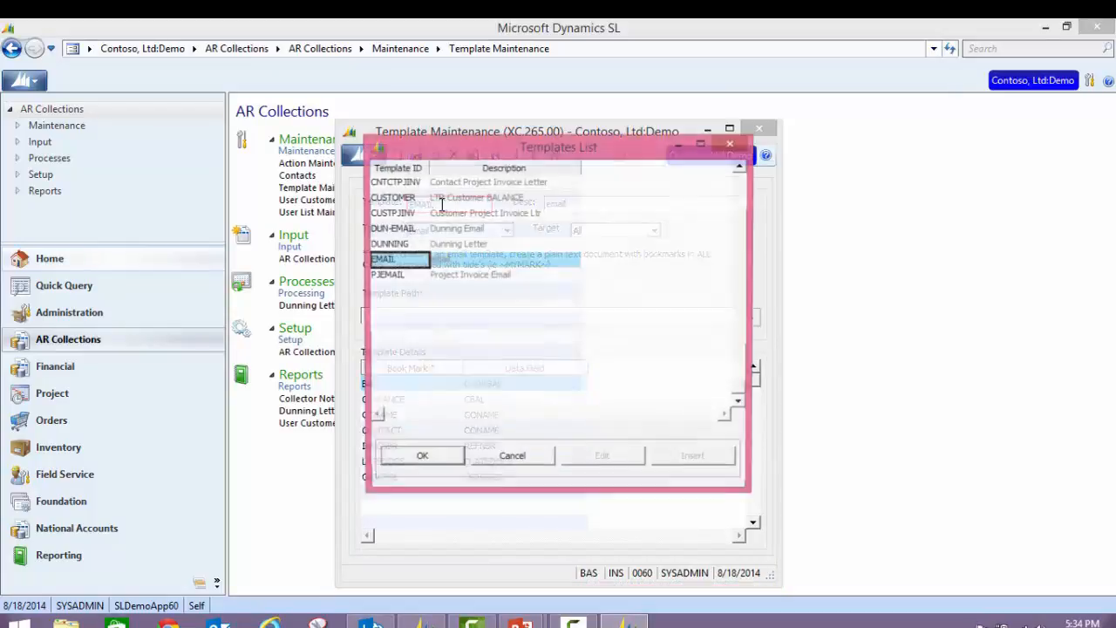
click(403, 228)
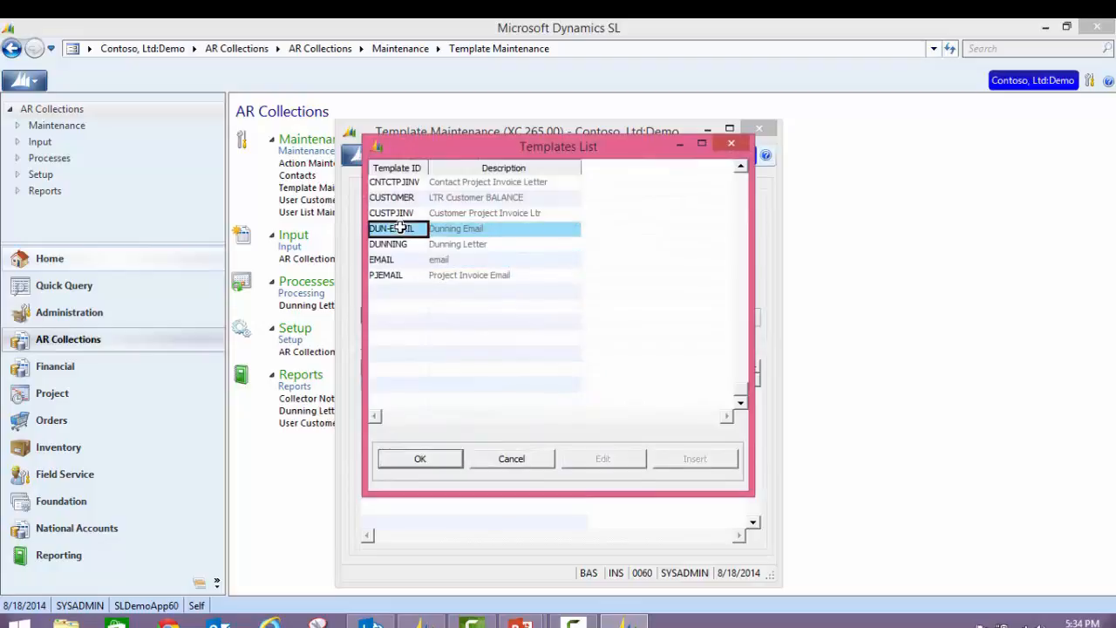
click(420, 459)
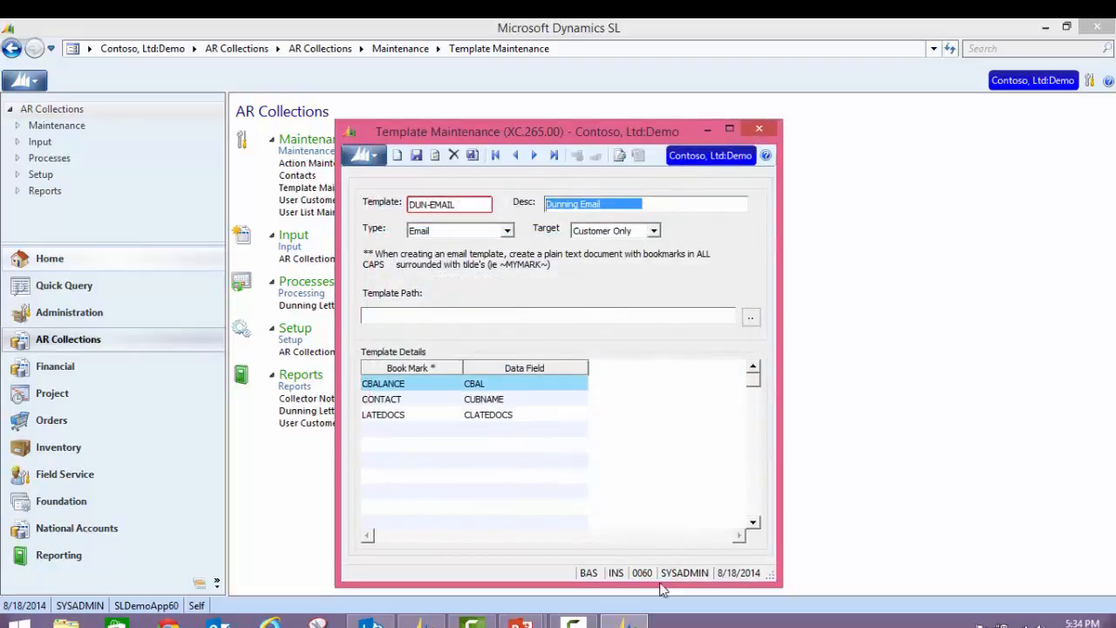
click(759, 130)
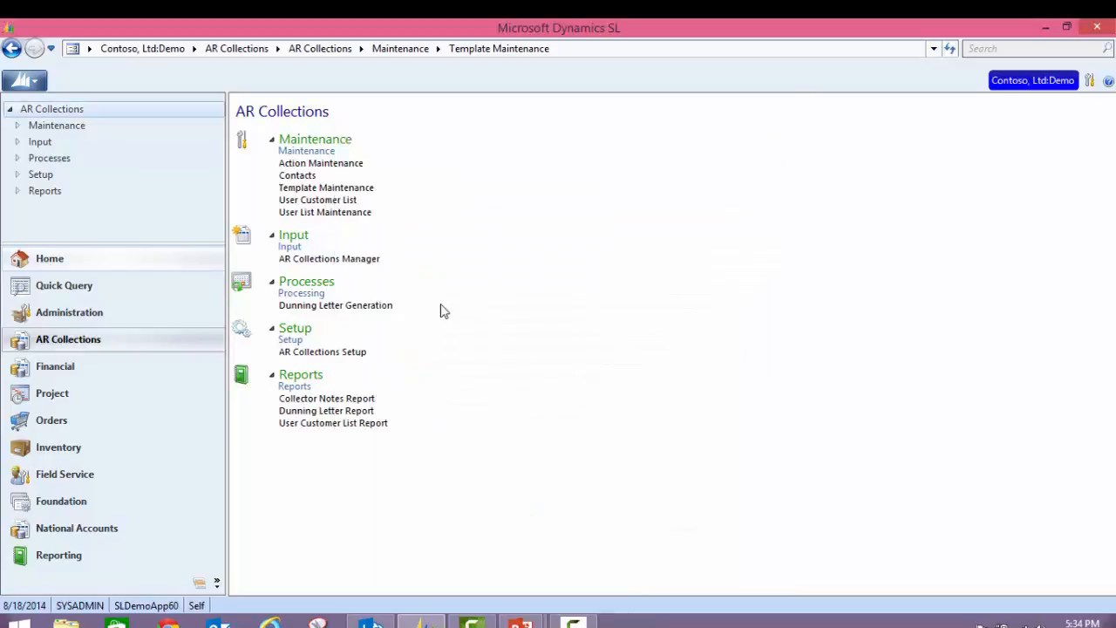
Load the SYSADMIN user in the User Customer List screen and look through all customers associated with it.
click(310, 212)
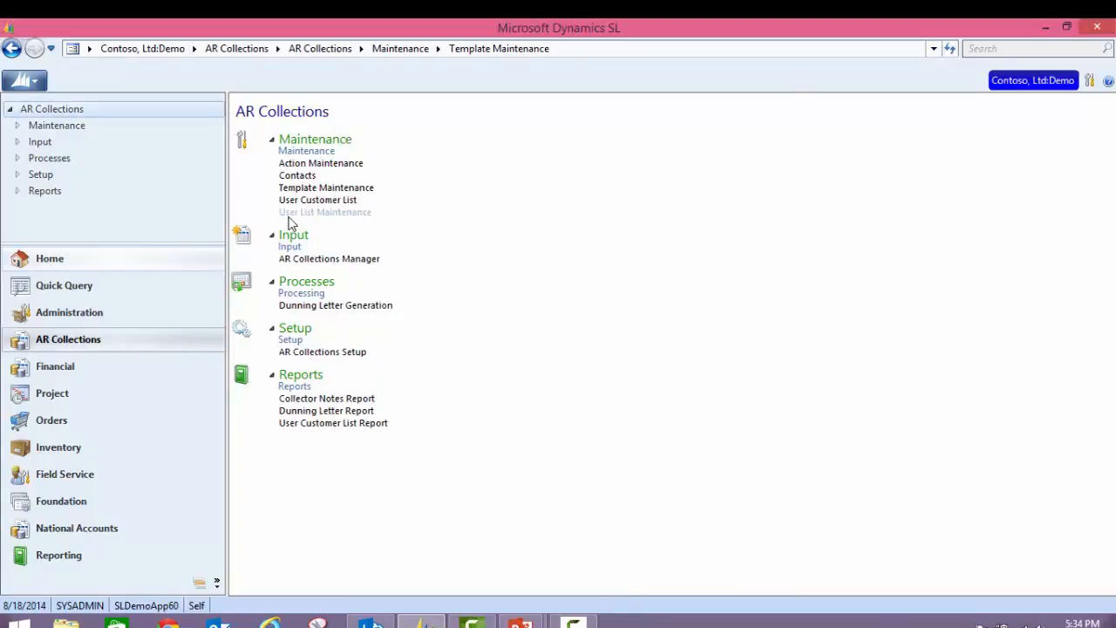
click(307, 200)
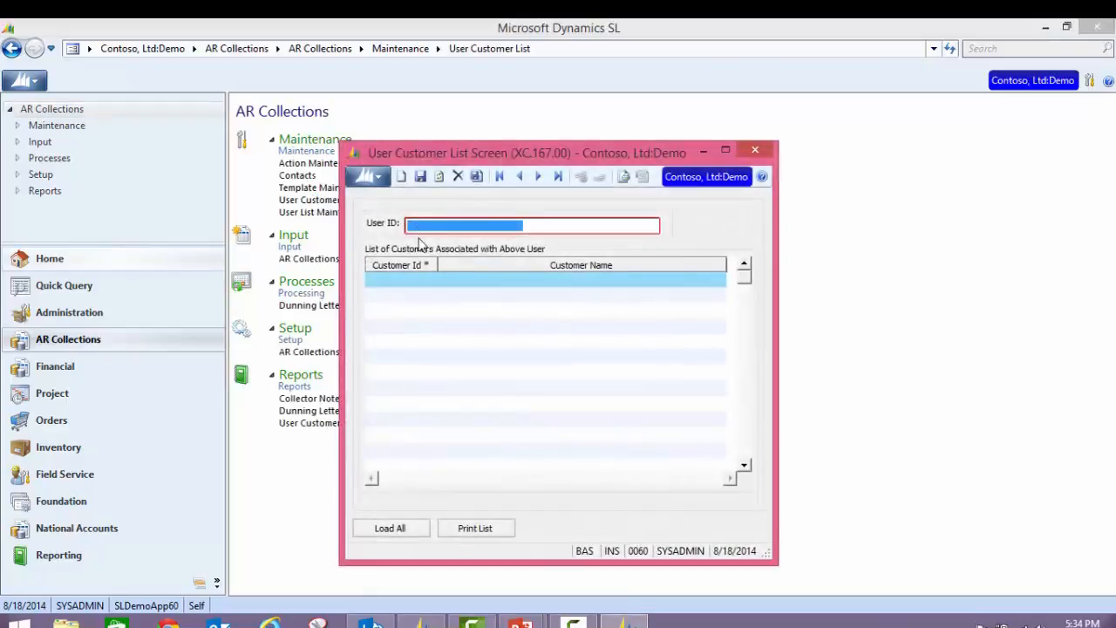
key(F3)
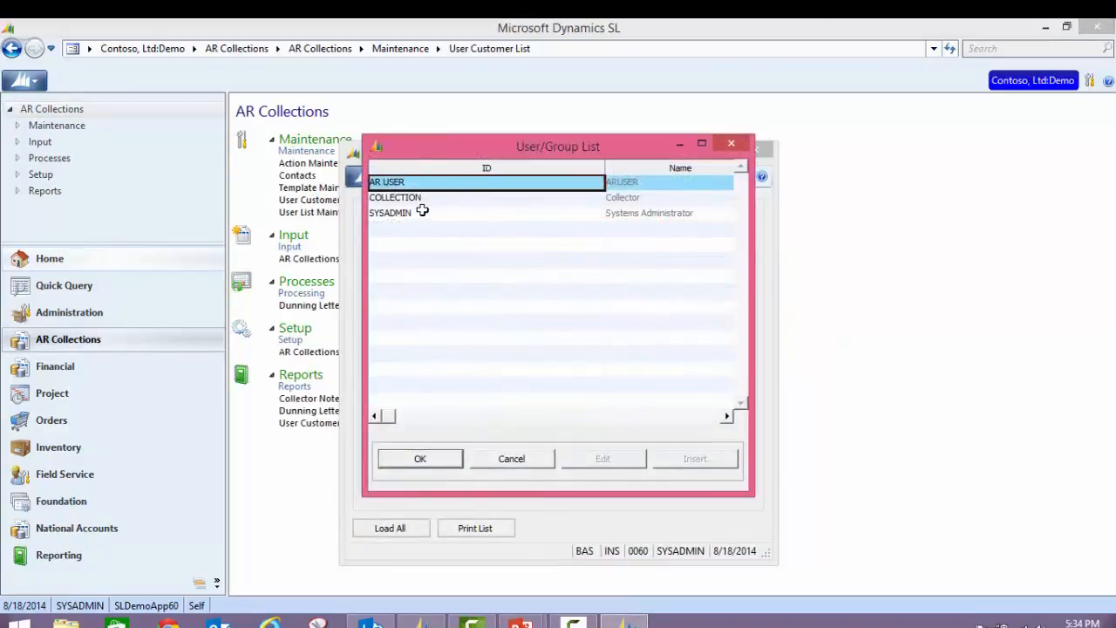
click(428, 213)
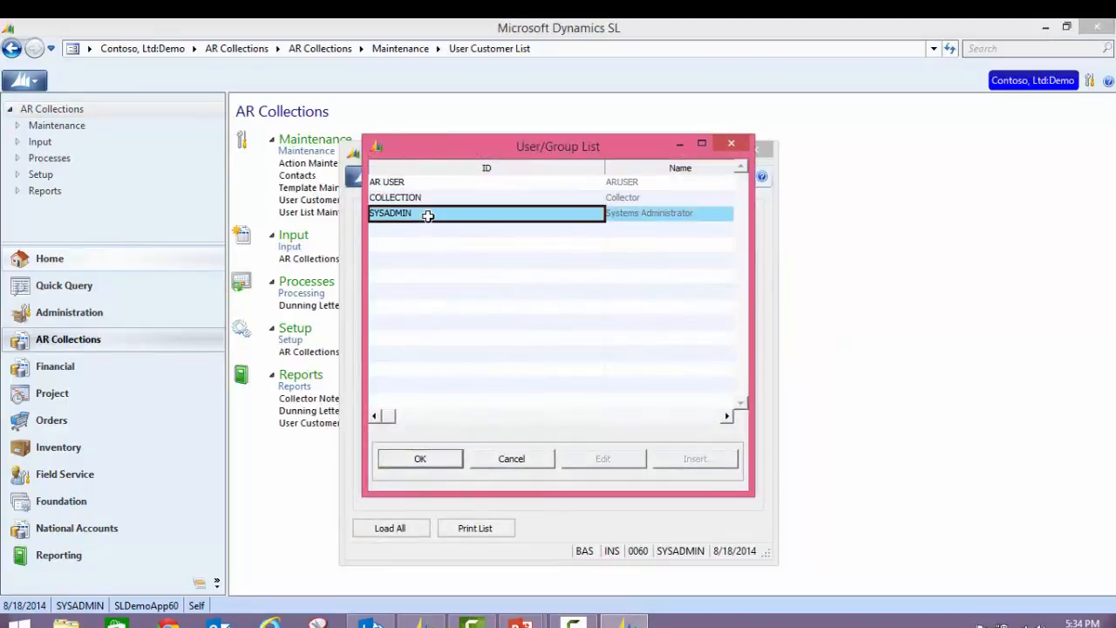
click(408, 456)
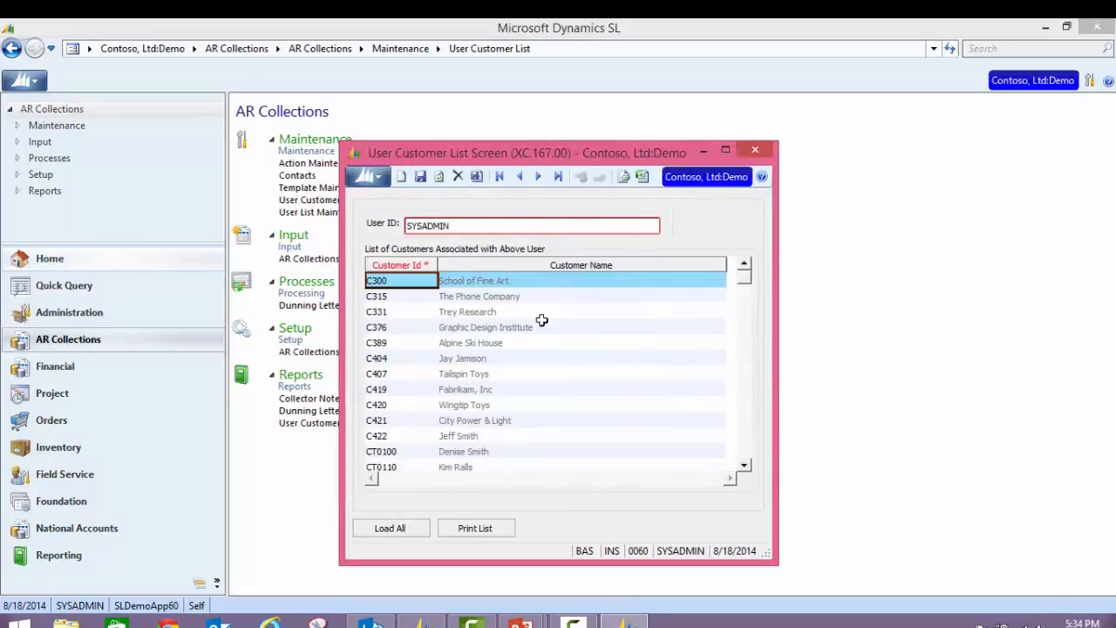
click(744, 467)
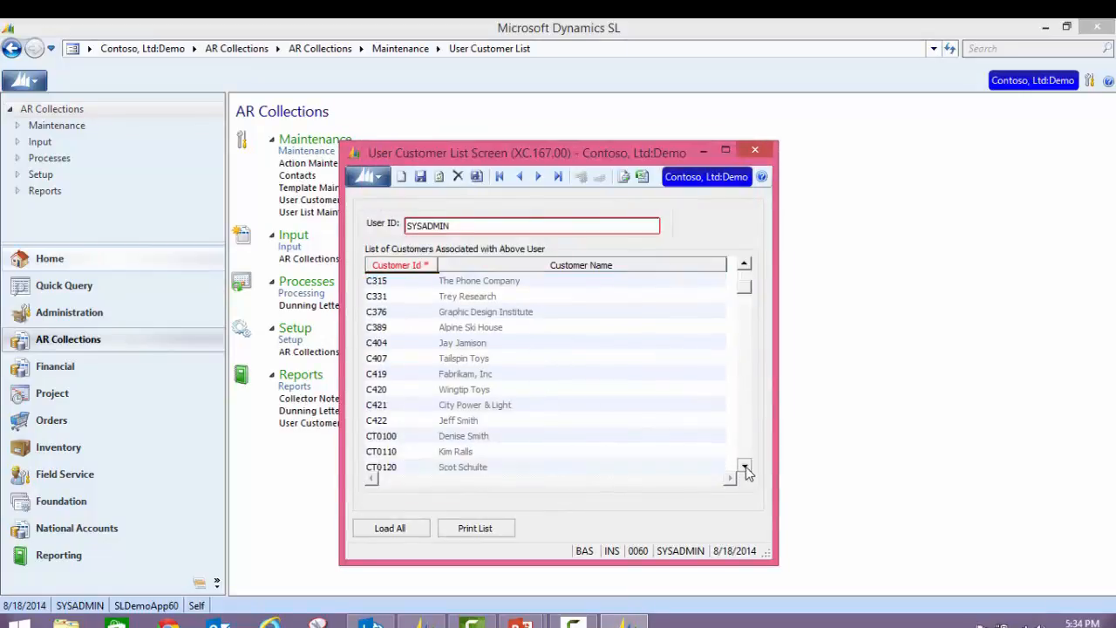
click(744, 467)
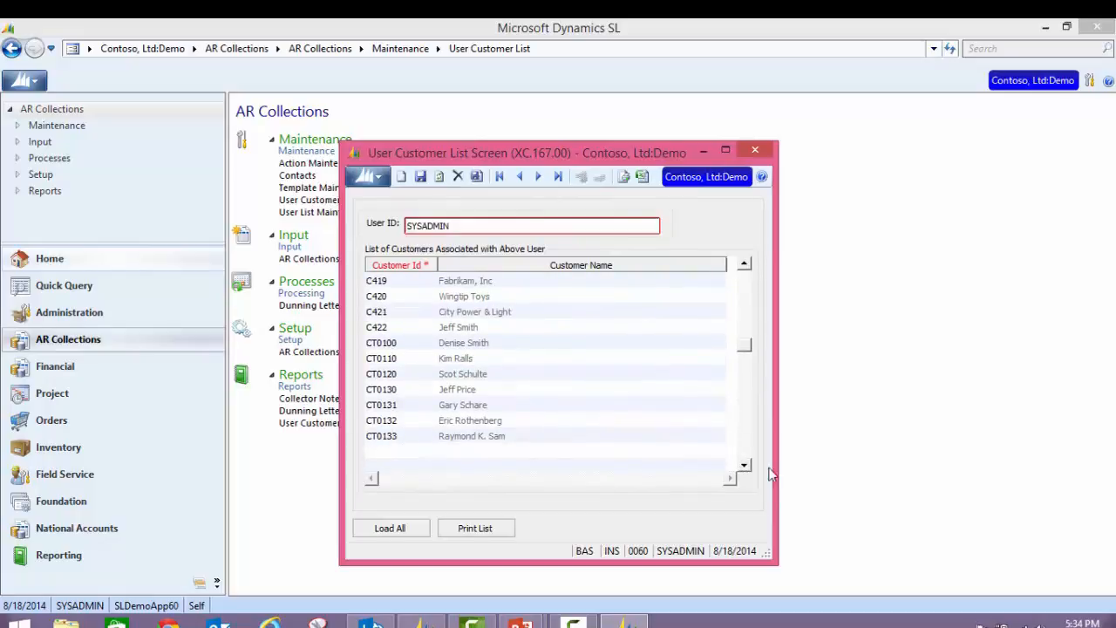
click(746, 288)
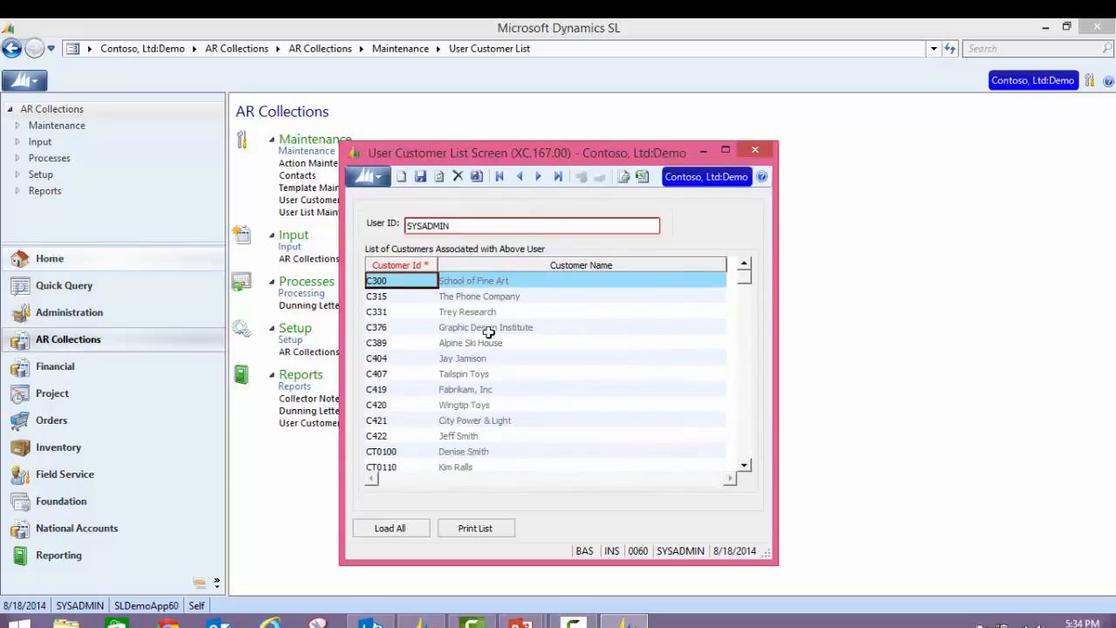
Try removing Trey Research, Fabrikam, Inc and the individual customer listed after Alpine Ski House from the SYSADMIN list, closing without saving.
click(397, 312)
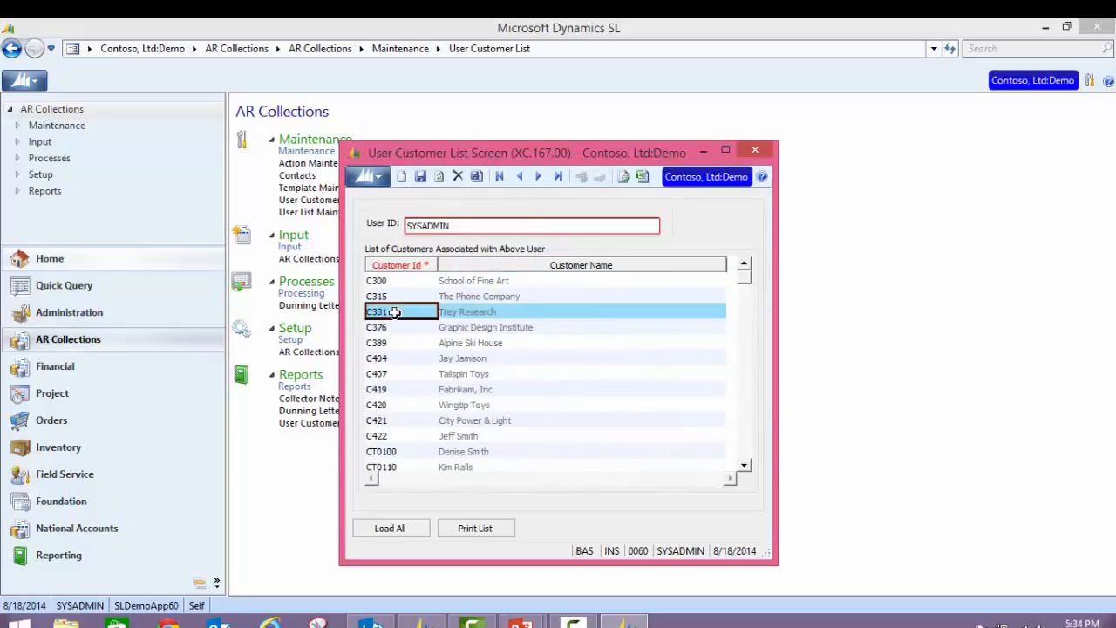
click(458, 176)
click(434, 342)
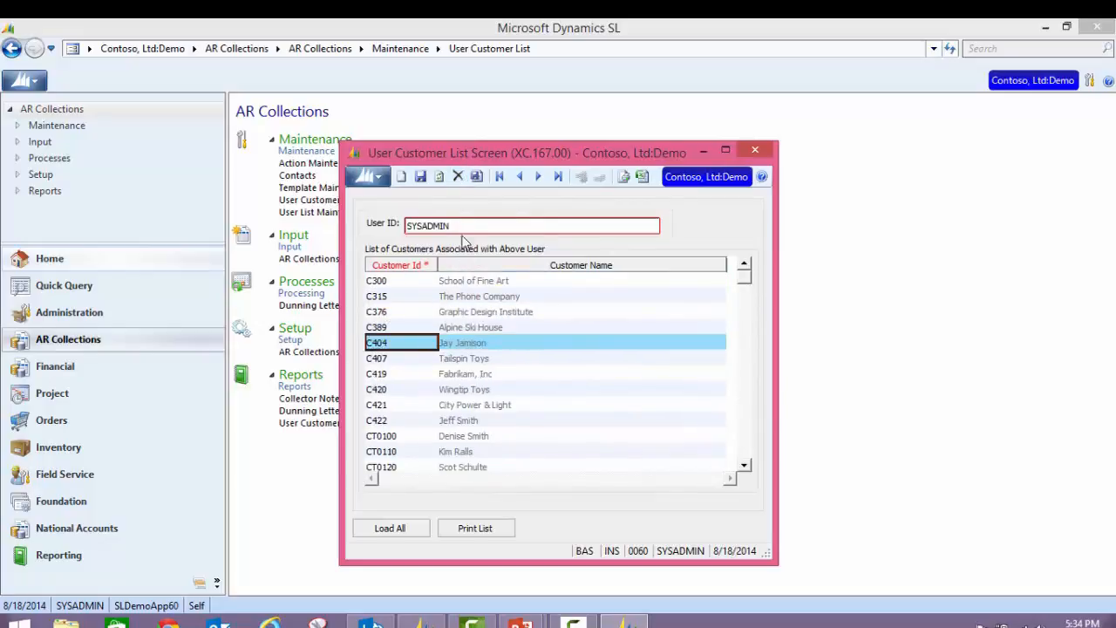
click(460, 177)
click(464, 177)
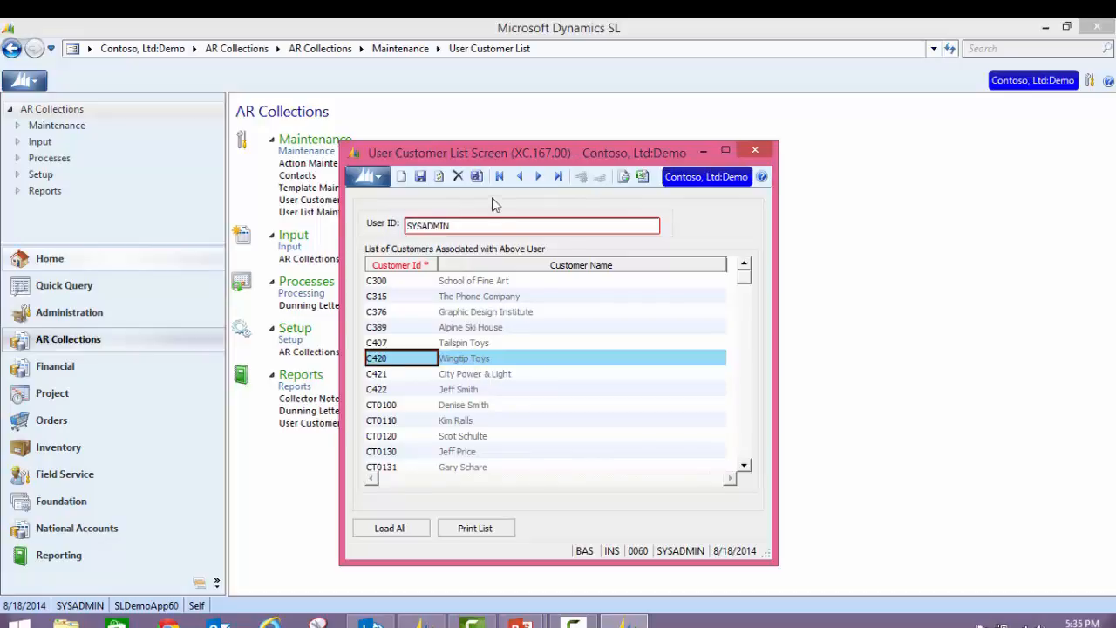
click(754, 150)
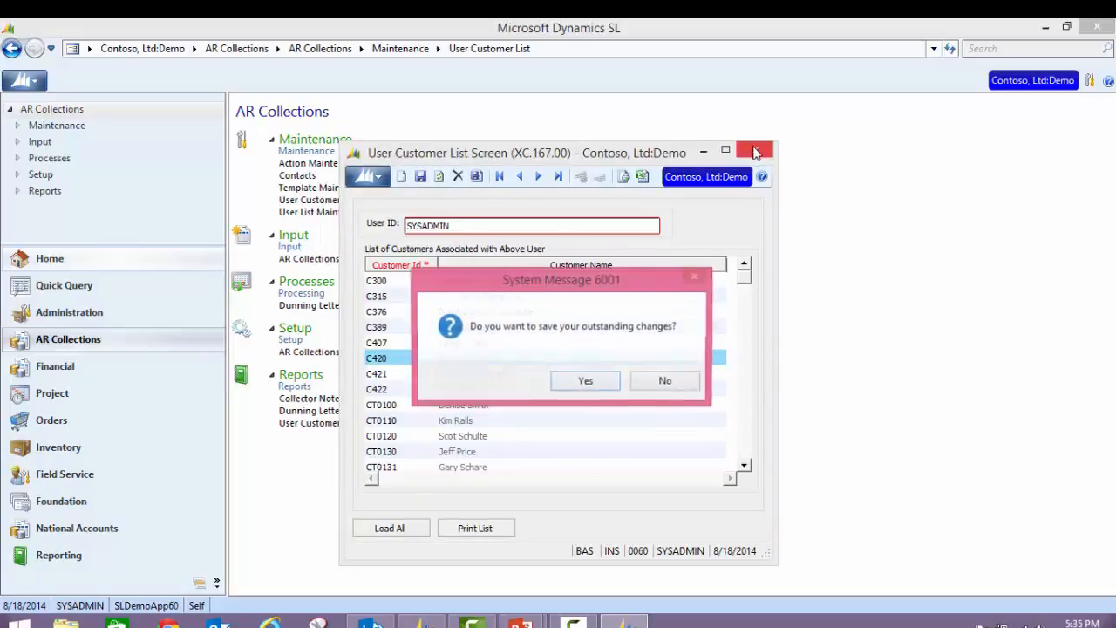
click(680, 384)
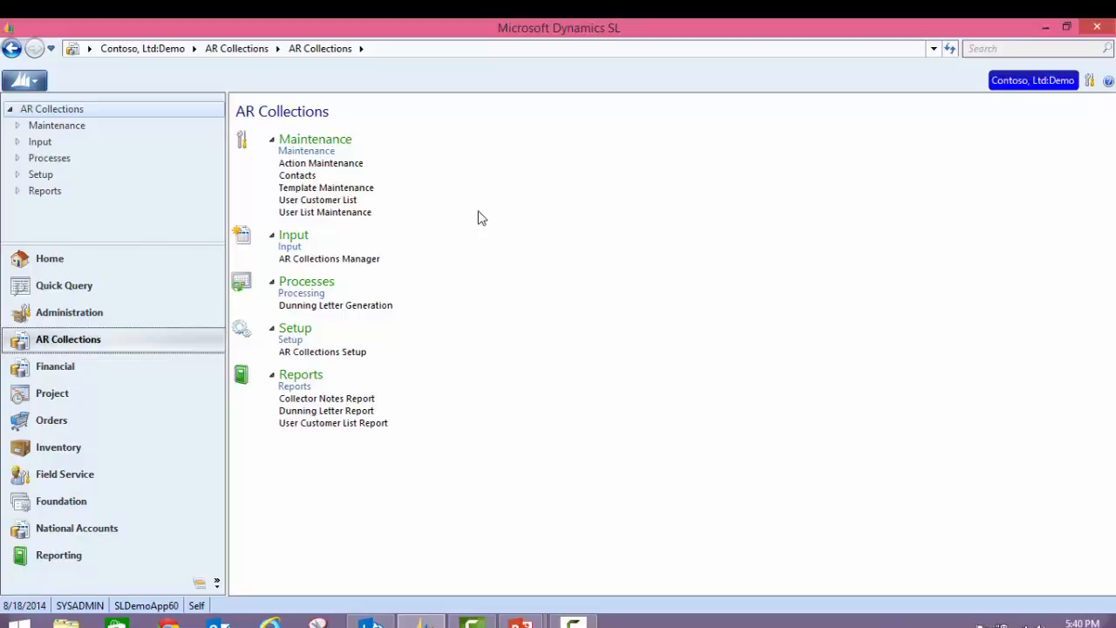
From the Customer Balances quick query, view the customer with the 7,543.54 balance in Collections Mgr, and close that window.
click(49, 295)
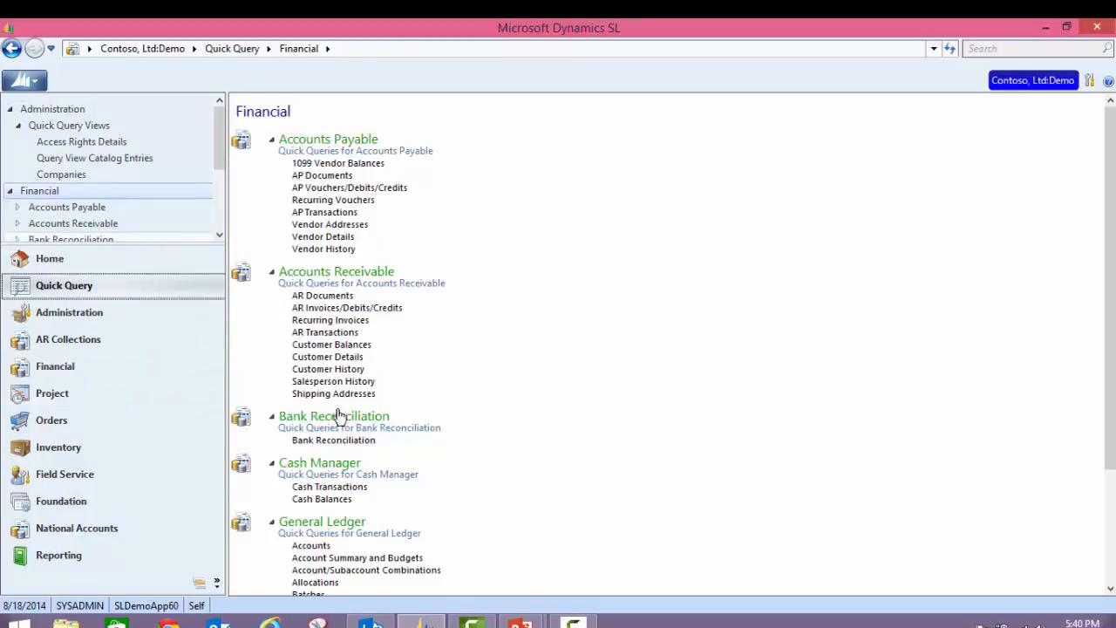
click(335, 346)
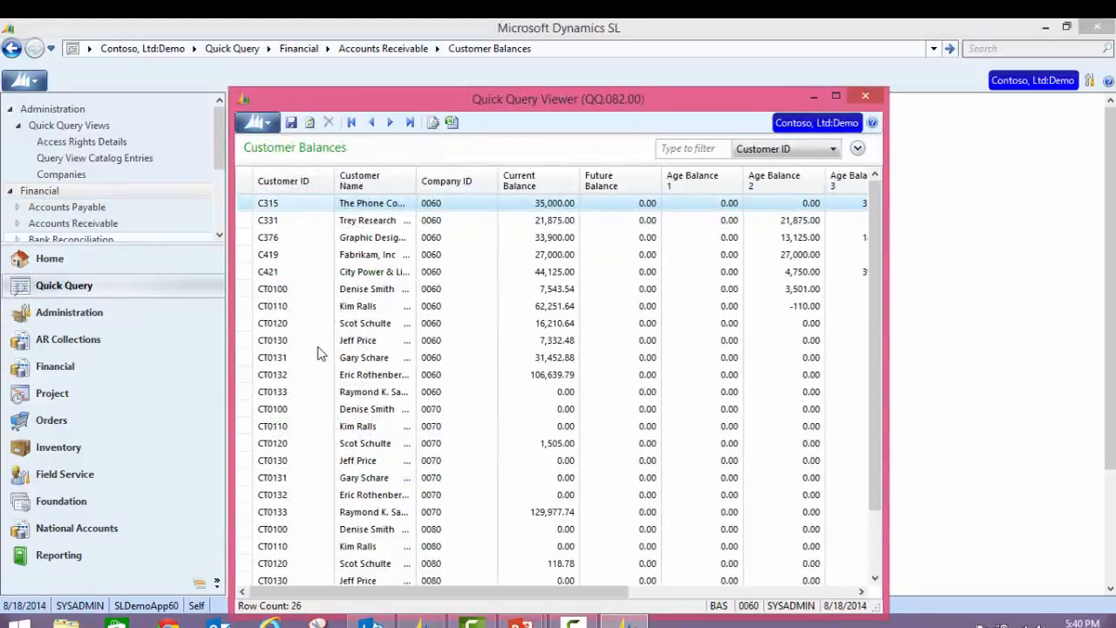
right_click(283, 291)
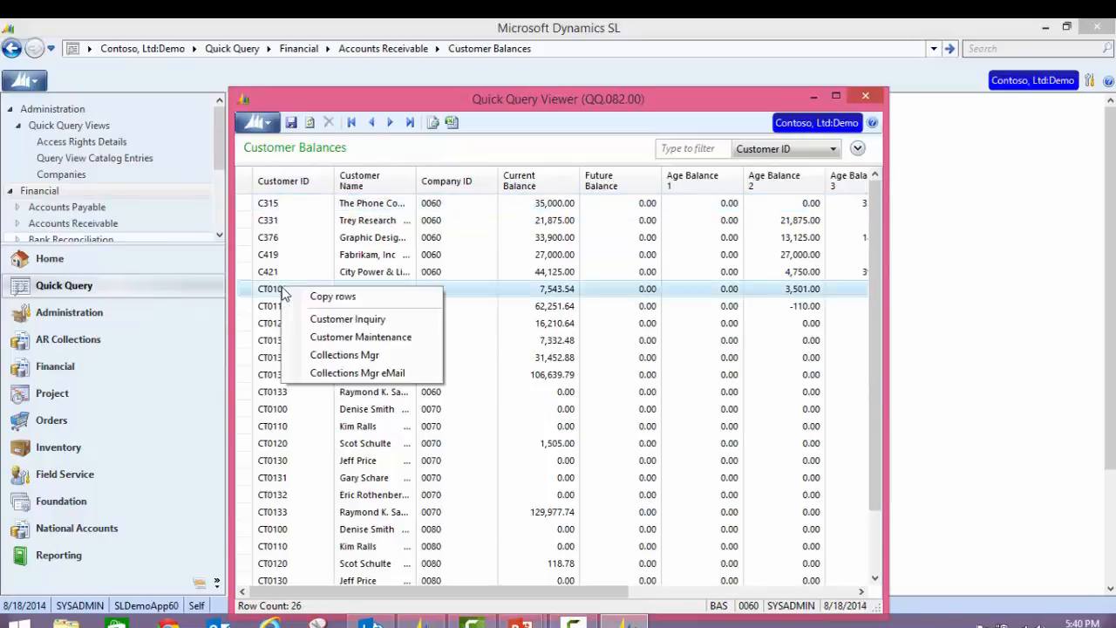
click(321, 358)
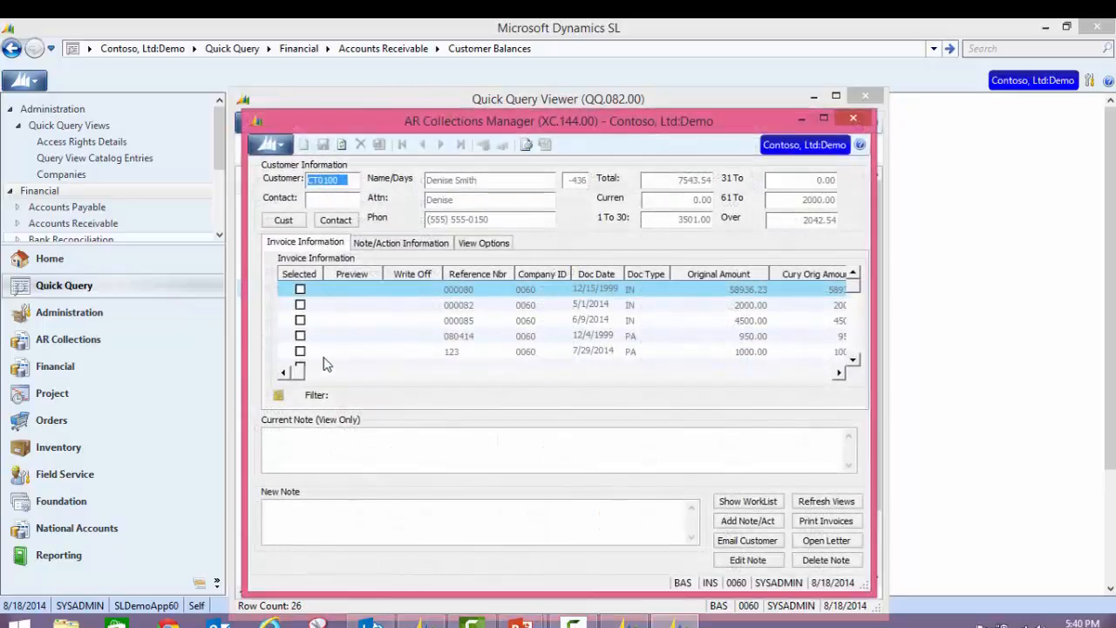
click(853, 121)
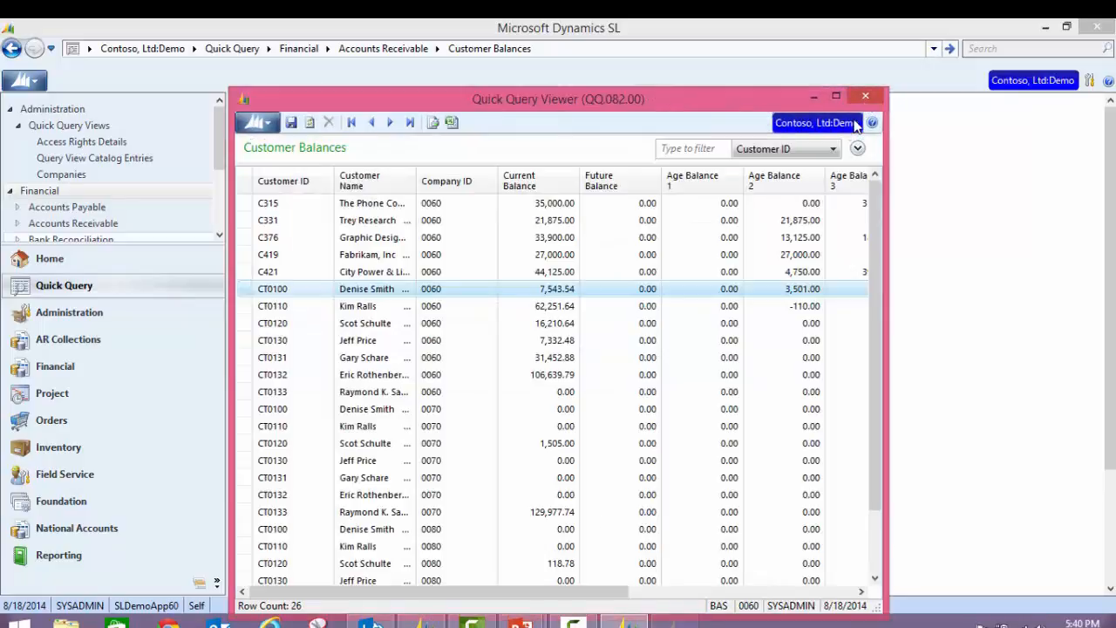
Generate a Collections Mgr email for the same customer with the PJEMAIL template, and discard the message unsaved.
right_click(329, 291)
click(380, 373)
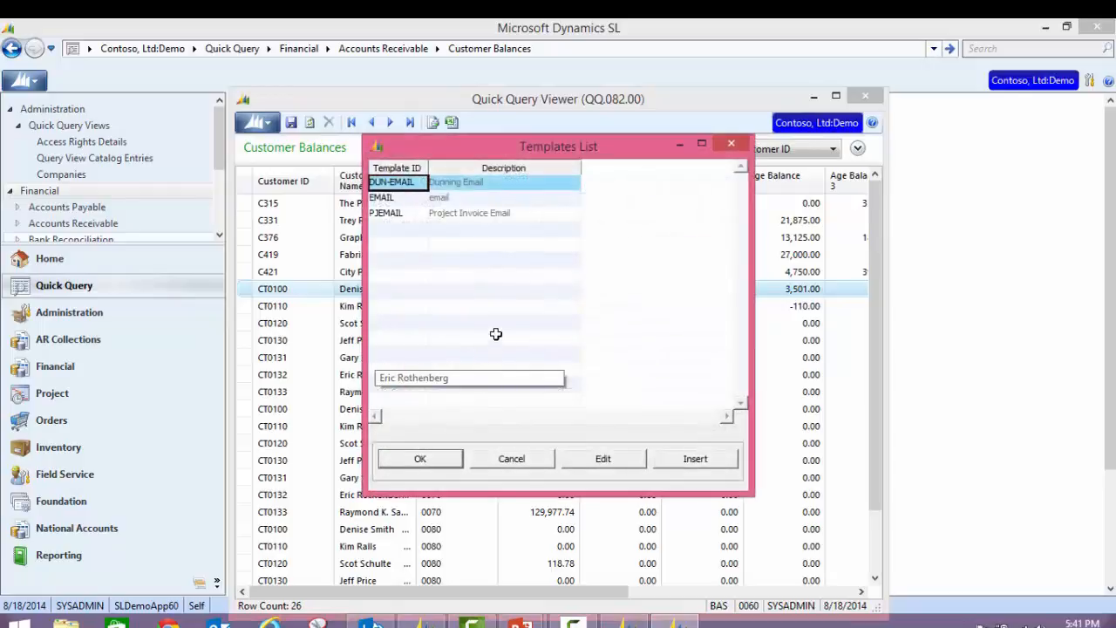
click(403, 214)
click(425, 454)
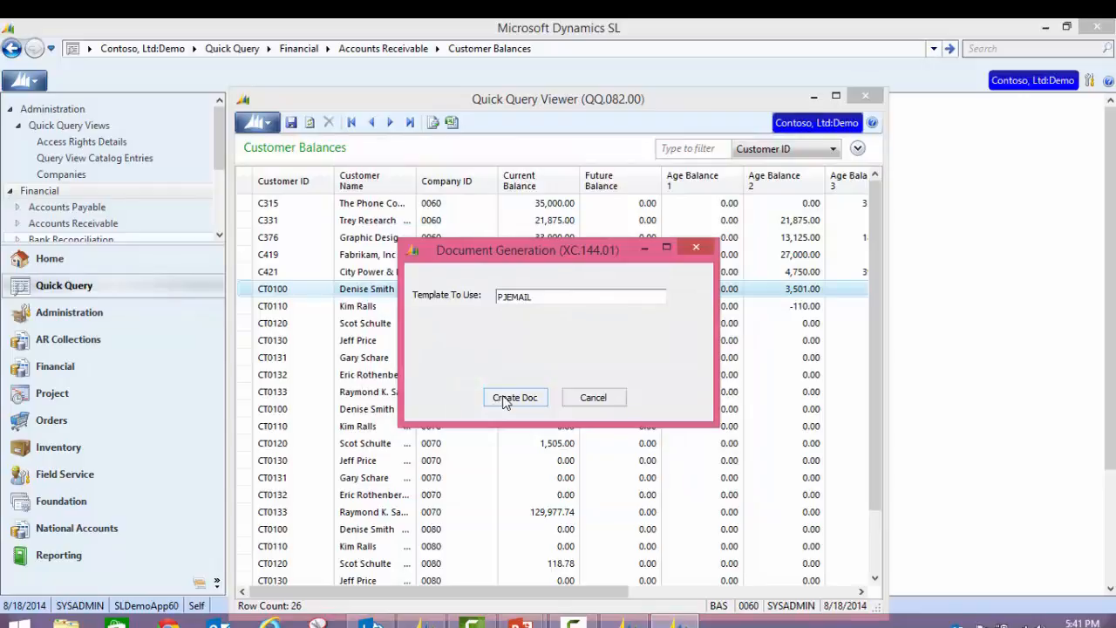
click(503, 399)
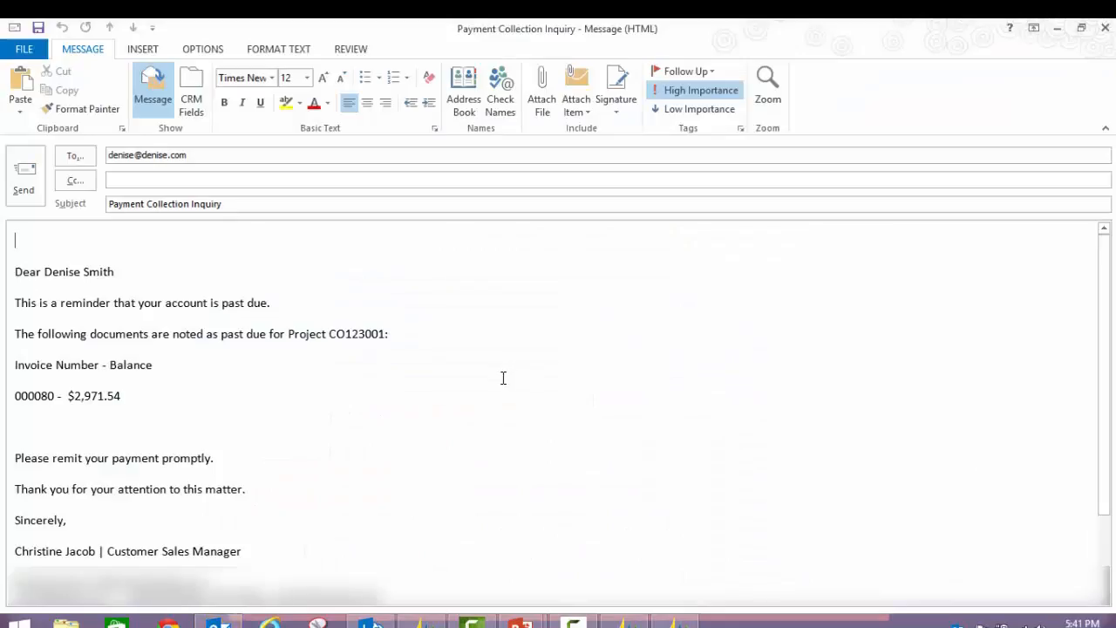
click(1105, 28)
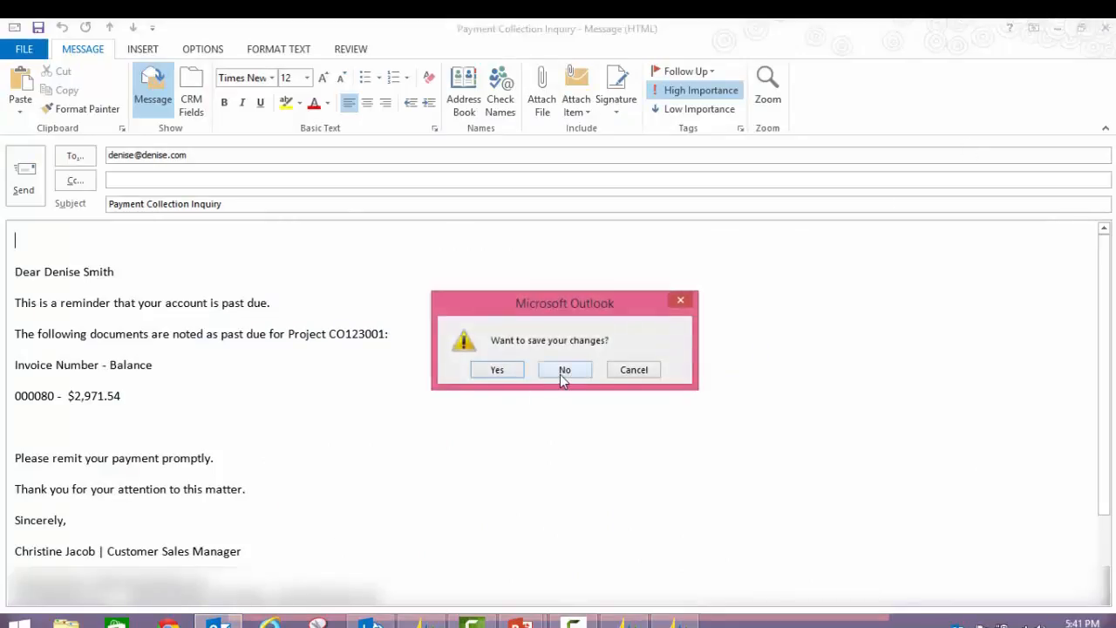
click(562, 372)
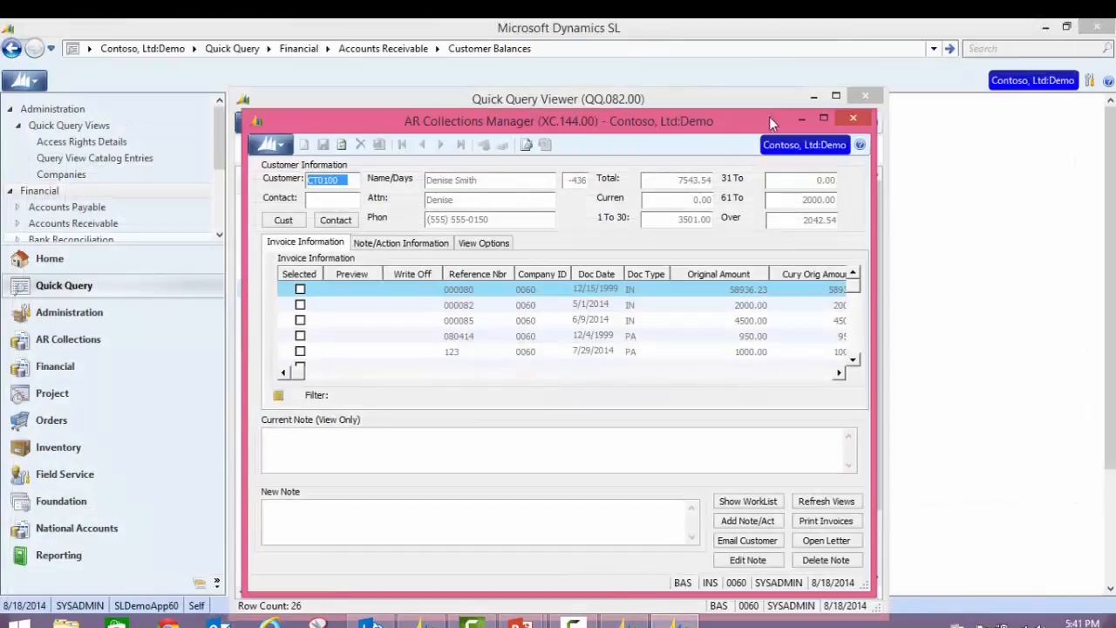
Close the AR Collections Manager and the Customer Balances query, and return to the AR Collections module.
click(853, 118)
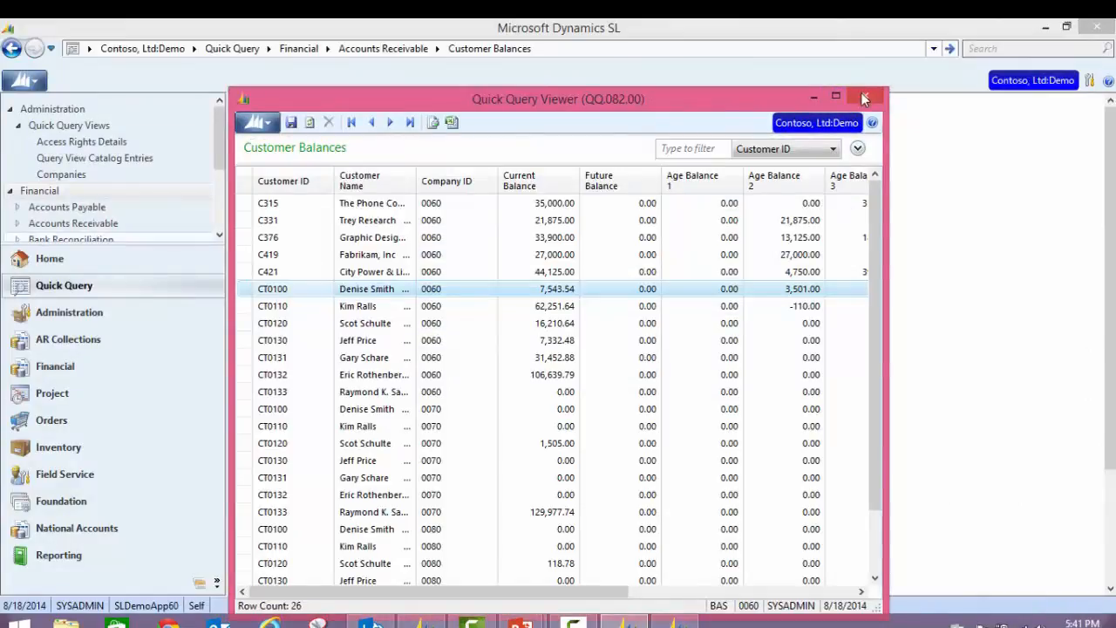
click(864, 99)
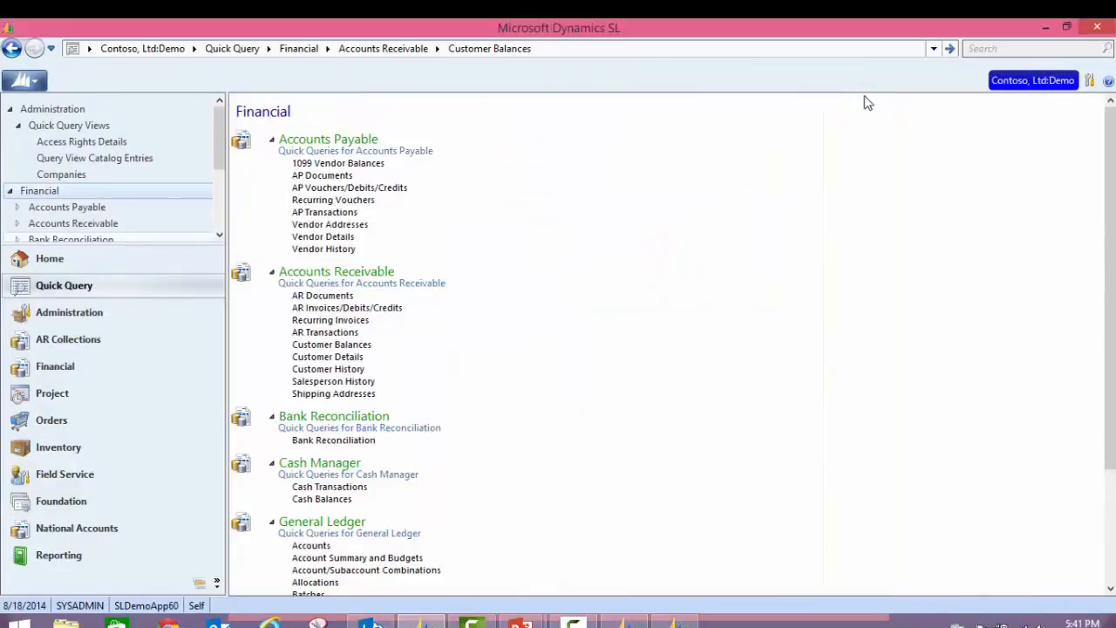
click(62, 348)
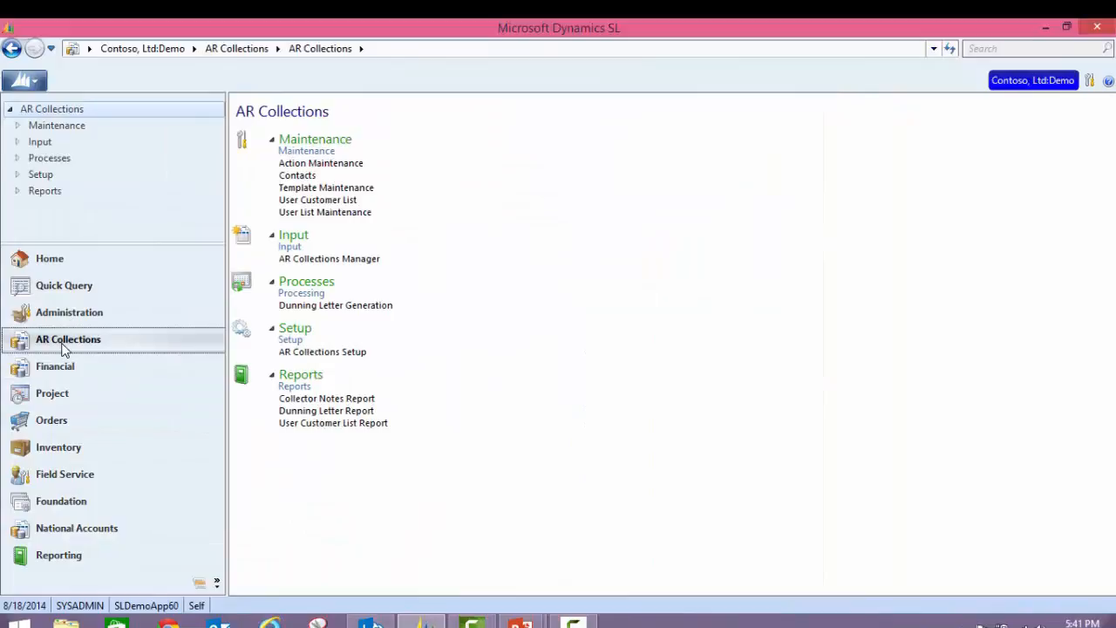